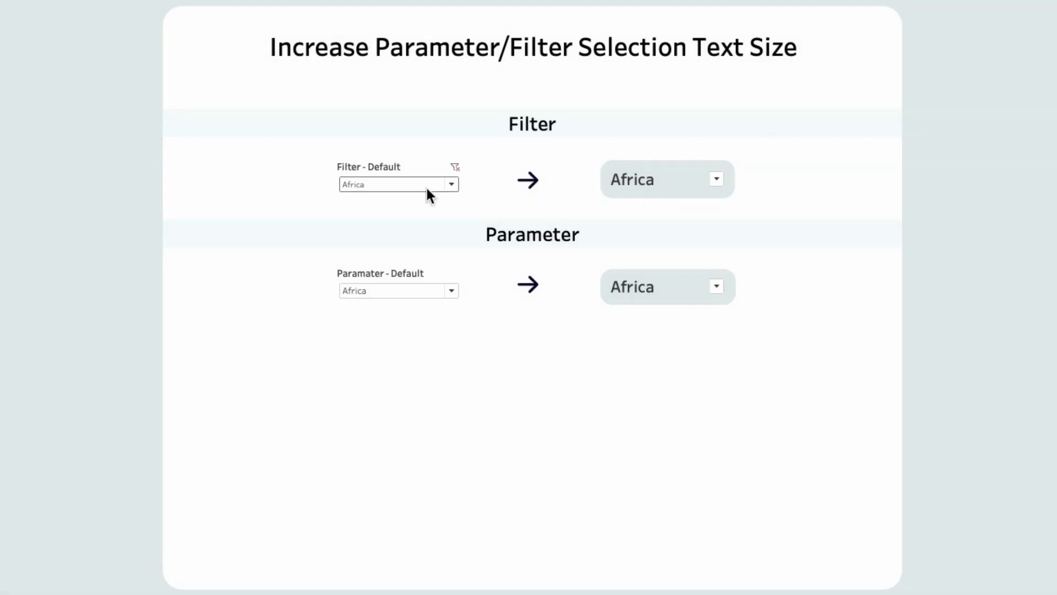
- Preview the region lists of the default and enlarged Filter and Parameter dropdowns
left_click(428, 187)
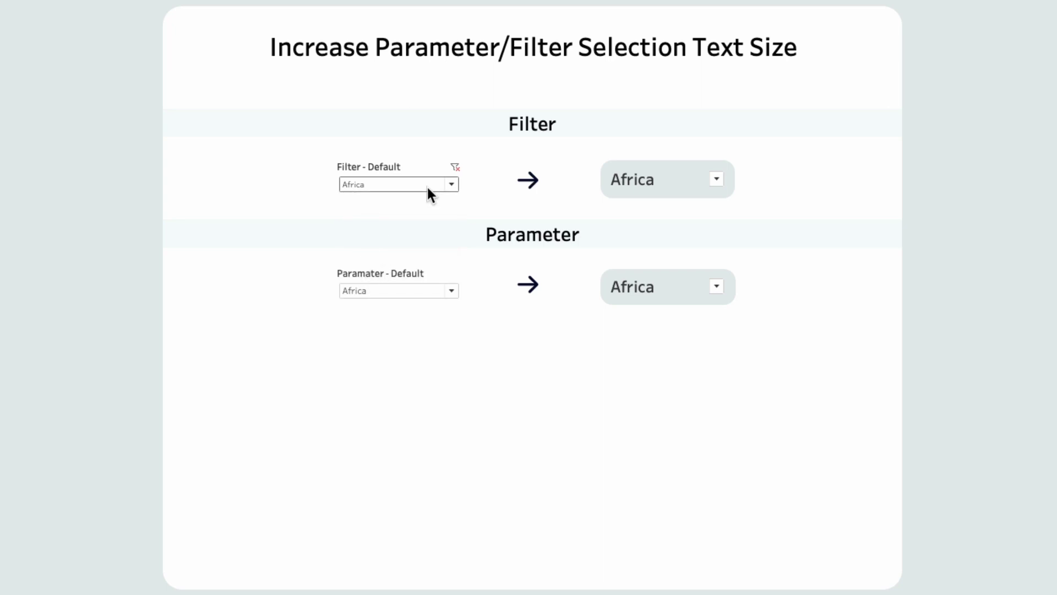
left_click(716, 179)
left_click(452, 290)
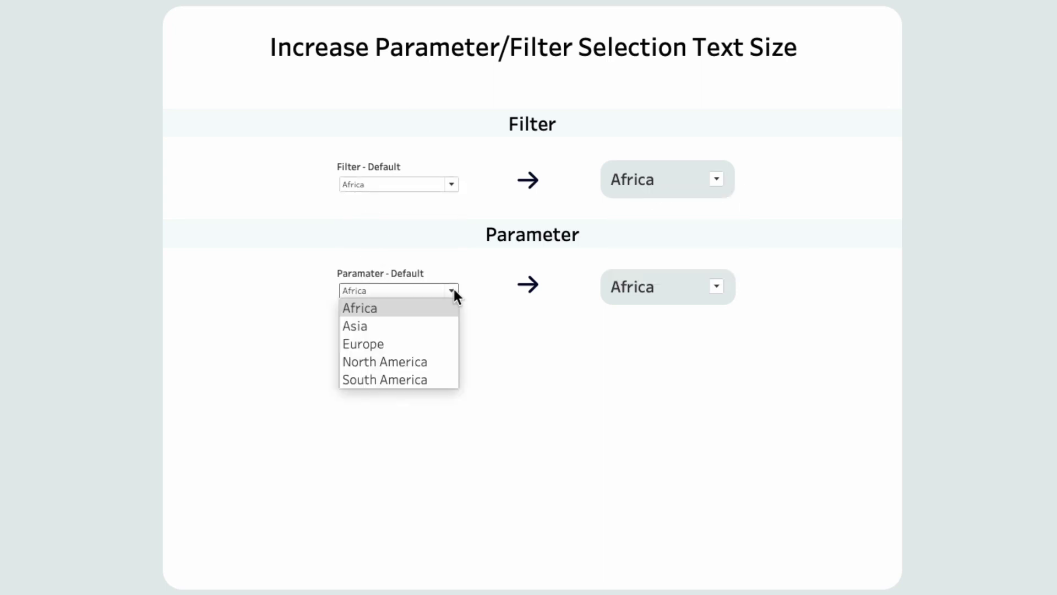
left_click(454, 291)
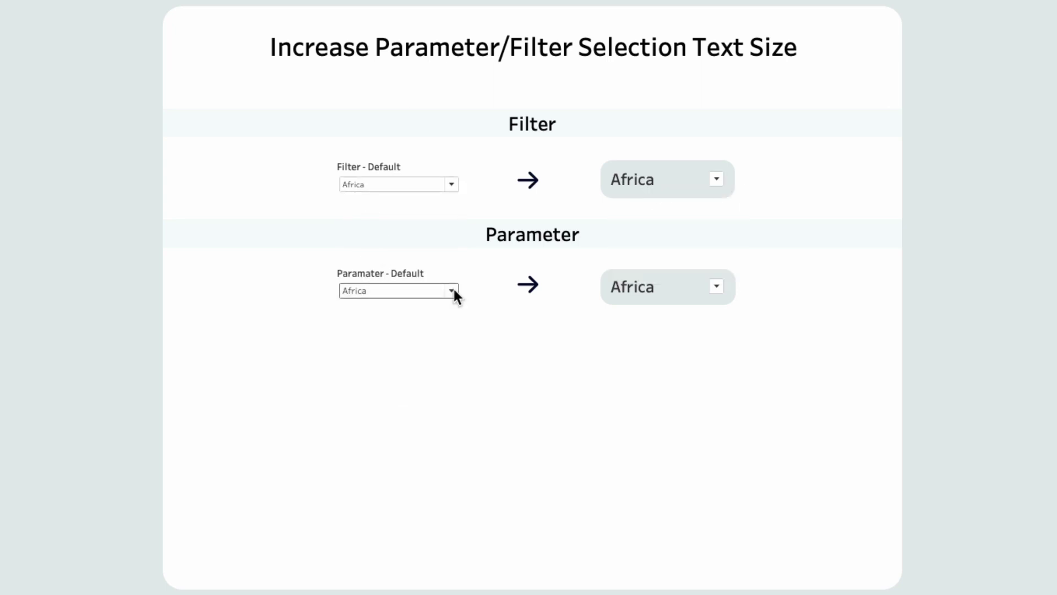
left_click(717, 286)
left_click(717, 286)
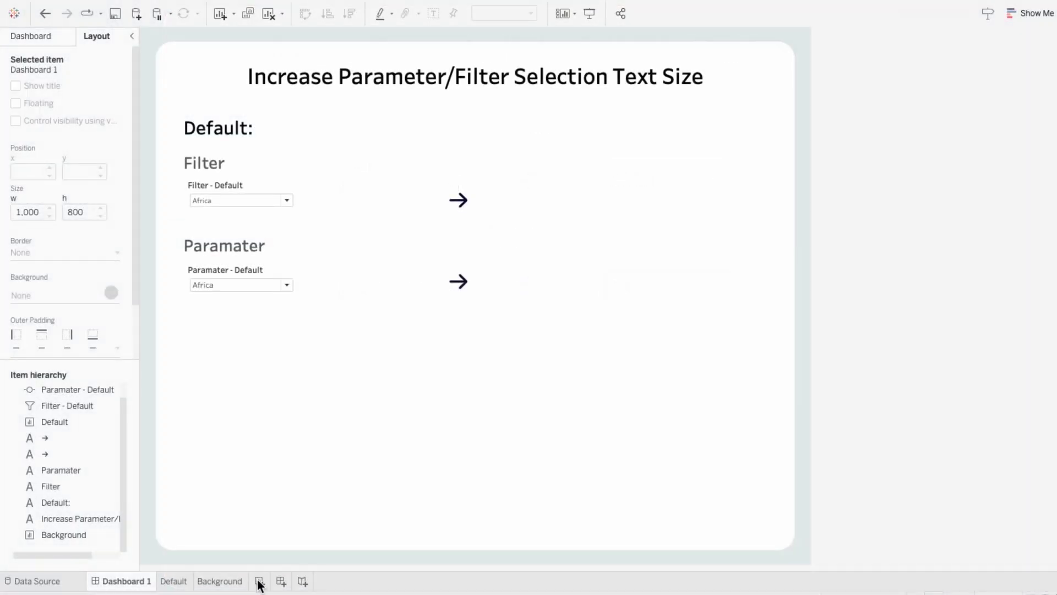
- Add a worksheet named Filter and filter it by Region (Region), keeping only Africa
left_click(259, 582)
double_click(259, 582)
type("Filter")
key("Return")
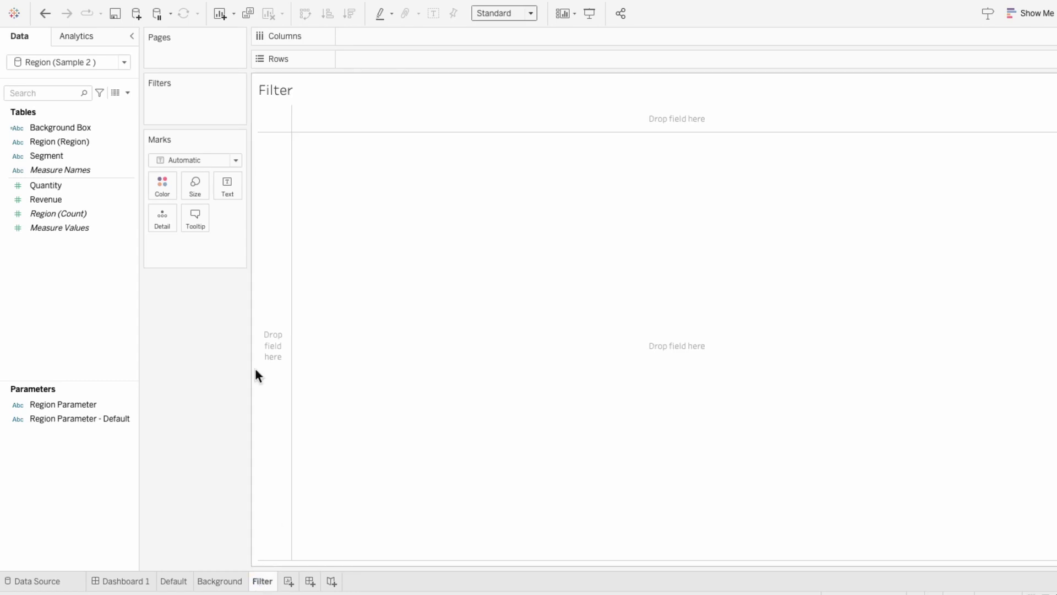
left_click_drag(85, 142, 194, 95)
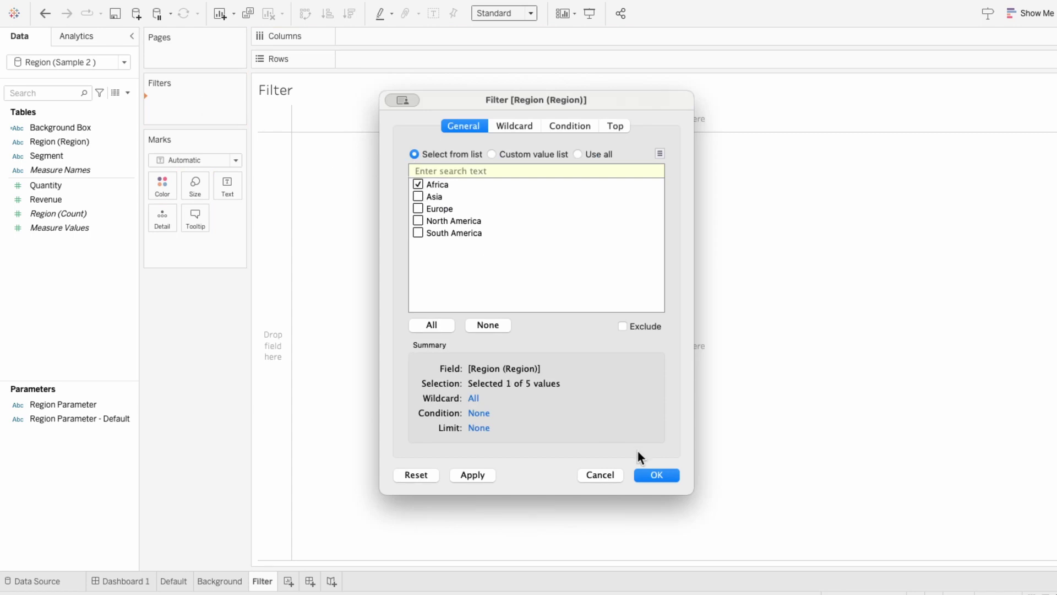
left_click(659, 477)
- Replace the Filter sheet's title with the inserted Region (Region) field
right_click(346, 98)
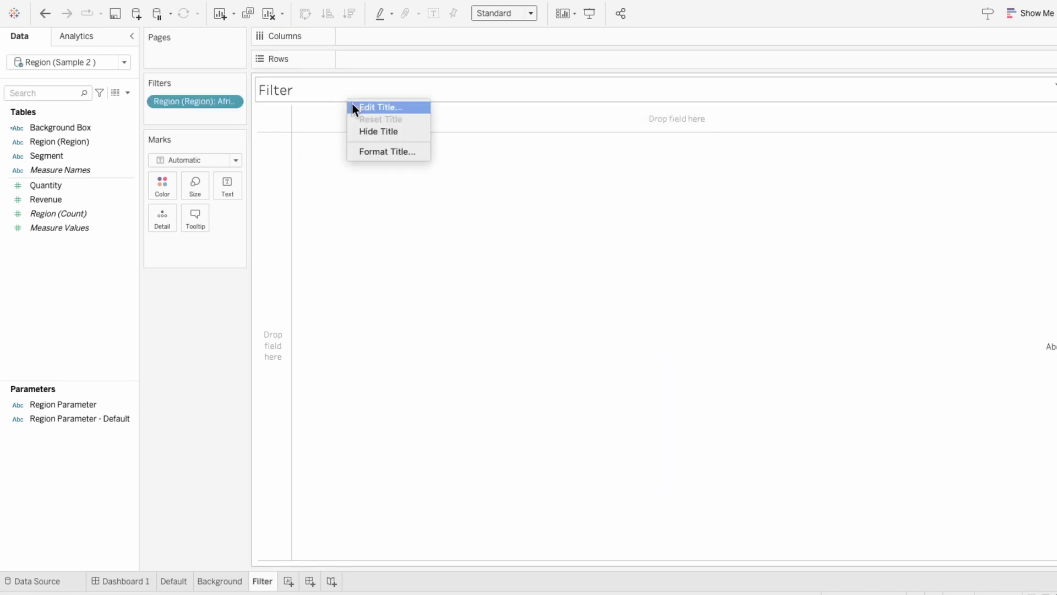
left_click(352, 103)
left_click_drag(411, 208, 279, 181)
key("BackSpace")
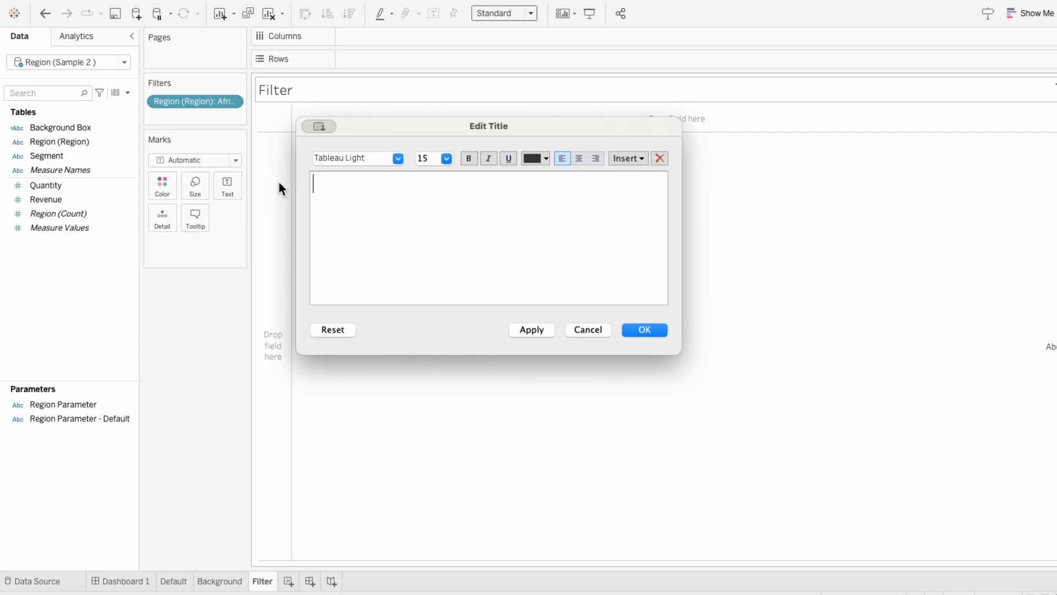
left_click(632, 160)
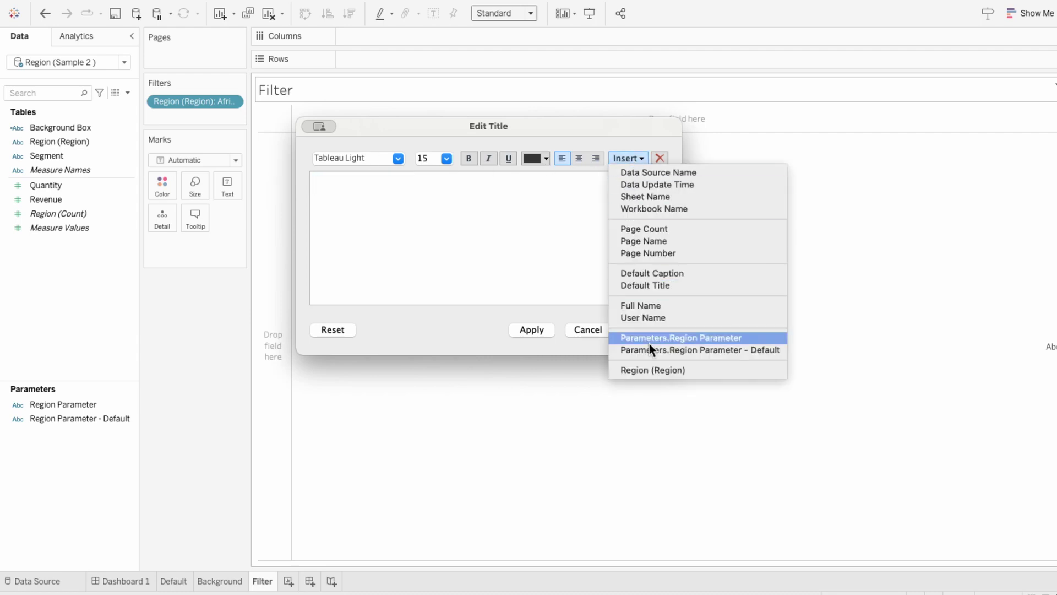
left_click(650, 366)
left_click(646, 329)
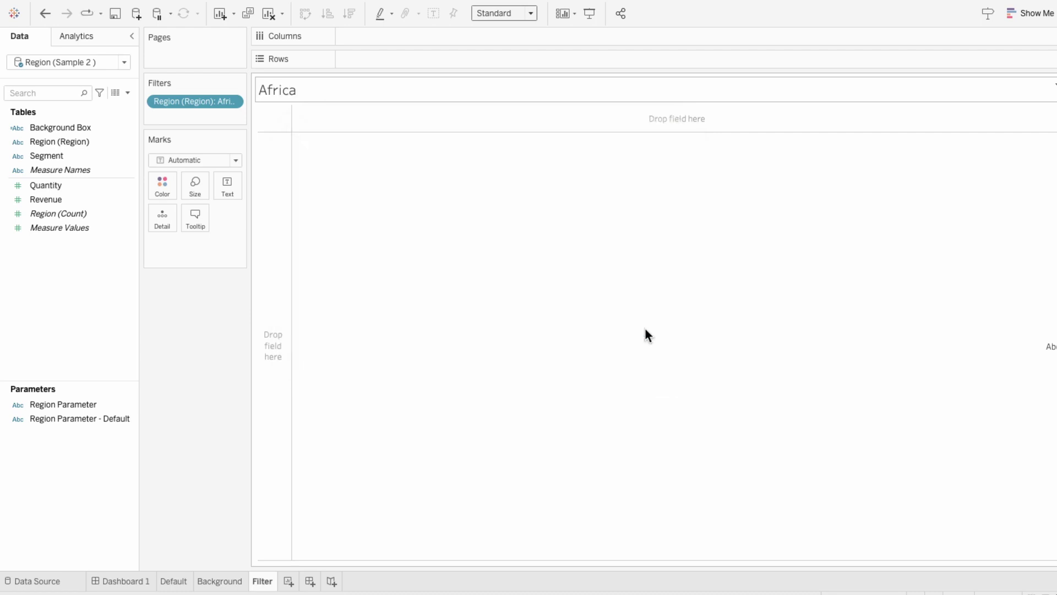
- Test the title by adding Asia and Europe to the filter, then revert to Africa only
right_click(210, 105)
left_click(219, 113)
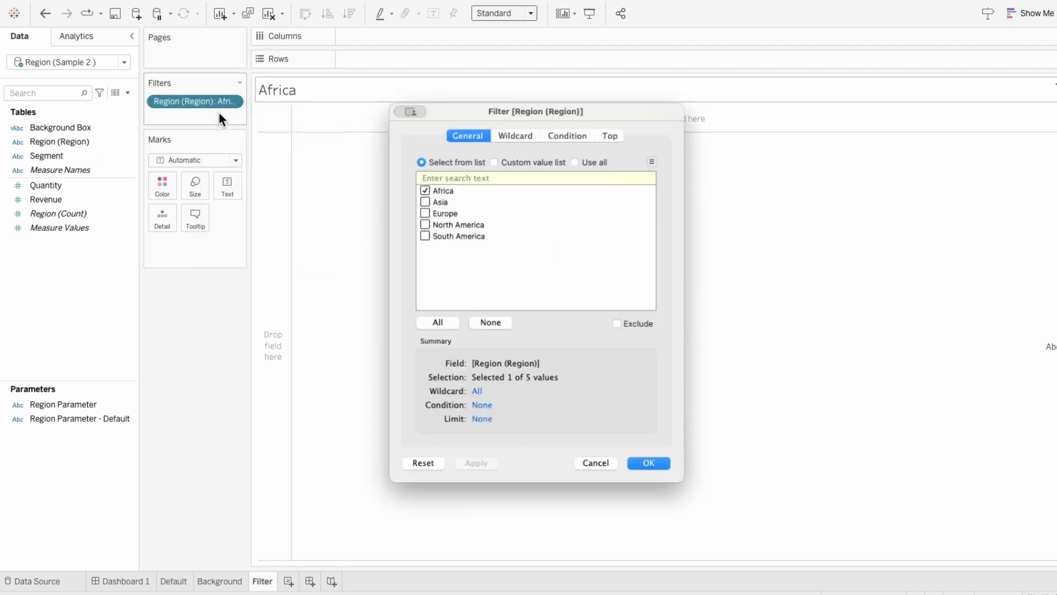
left_click(417, 196)
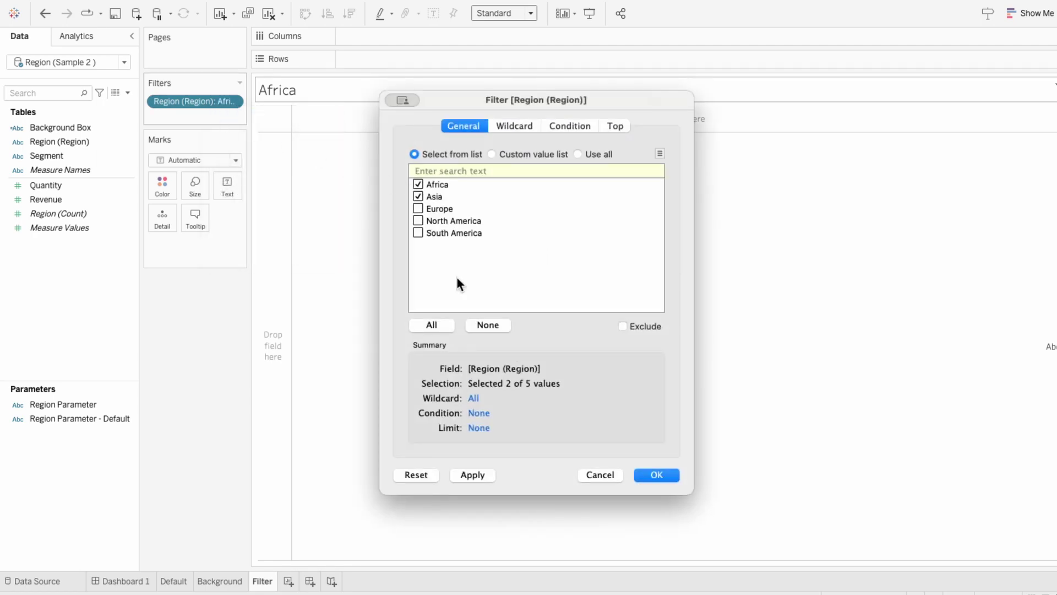
left_click(471, 475)
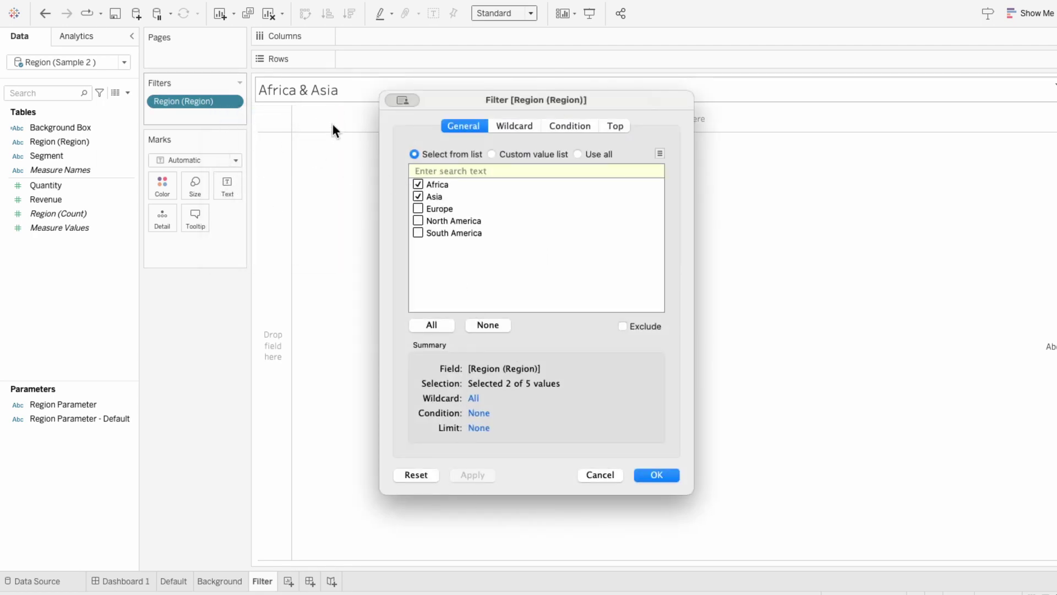
left_click(418, 208)
left_click(480, 475)
left_click(418, 208)
left_click(418, 197)
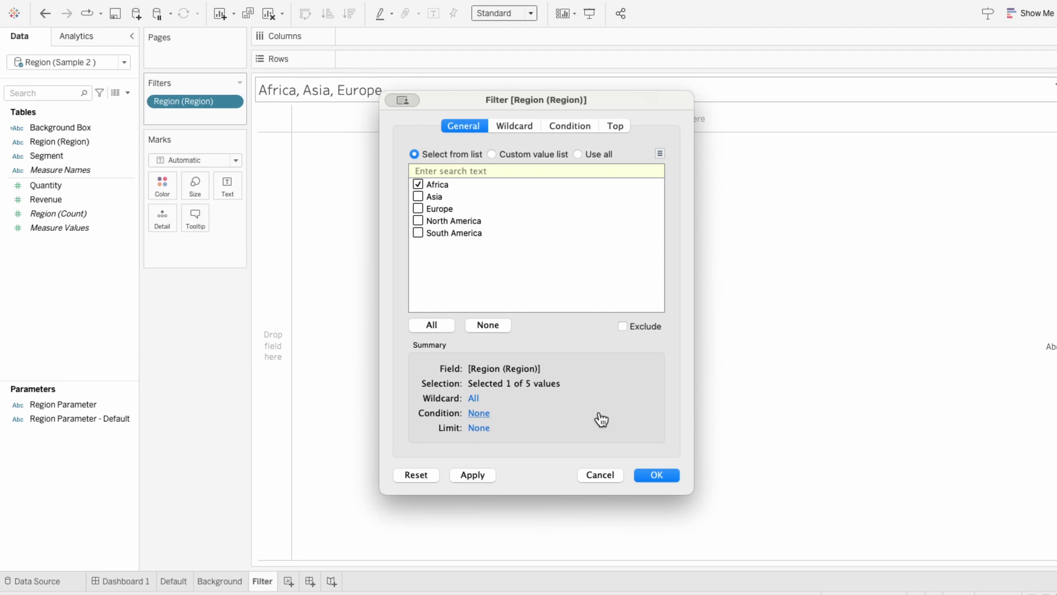
left_click(668, 477)
- Create another worksheet named Parameter
left_click(288, 581)
double_click(289, 581)
type("Parameter")
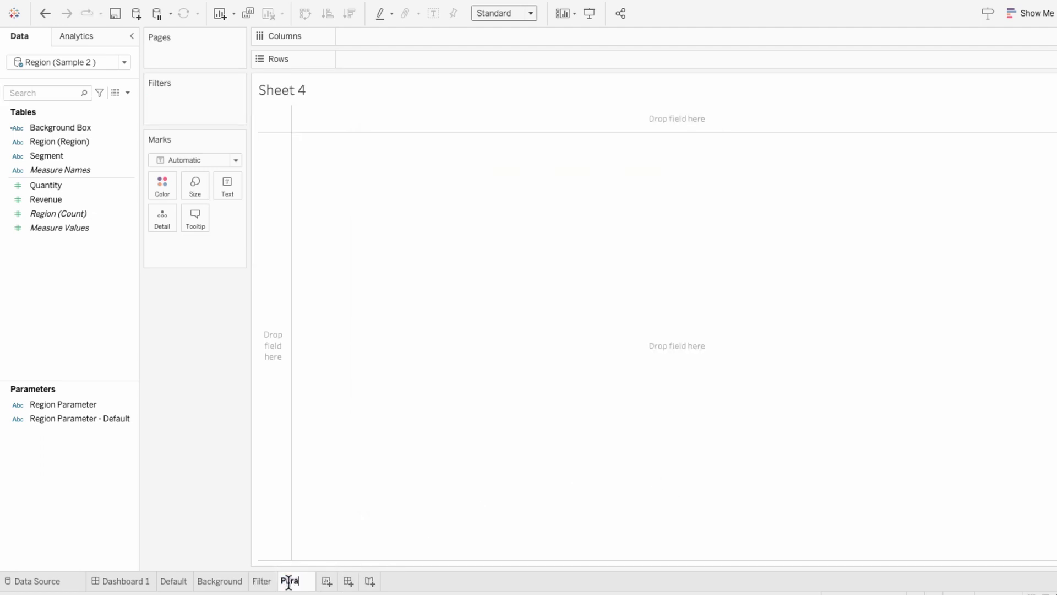
key("Return")
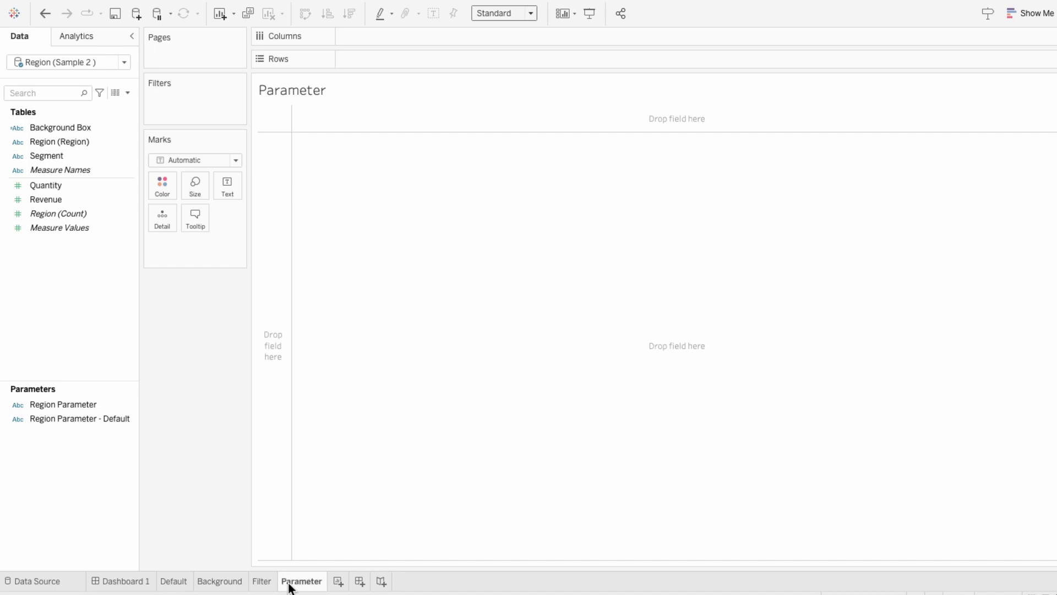
- Set the Parameter sheet's title to the Region Parameter value, then return to Dashboard 1
right_click(340, 95)
left_click(349, 101)
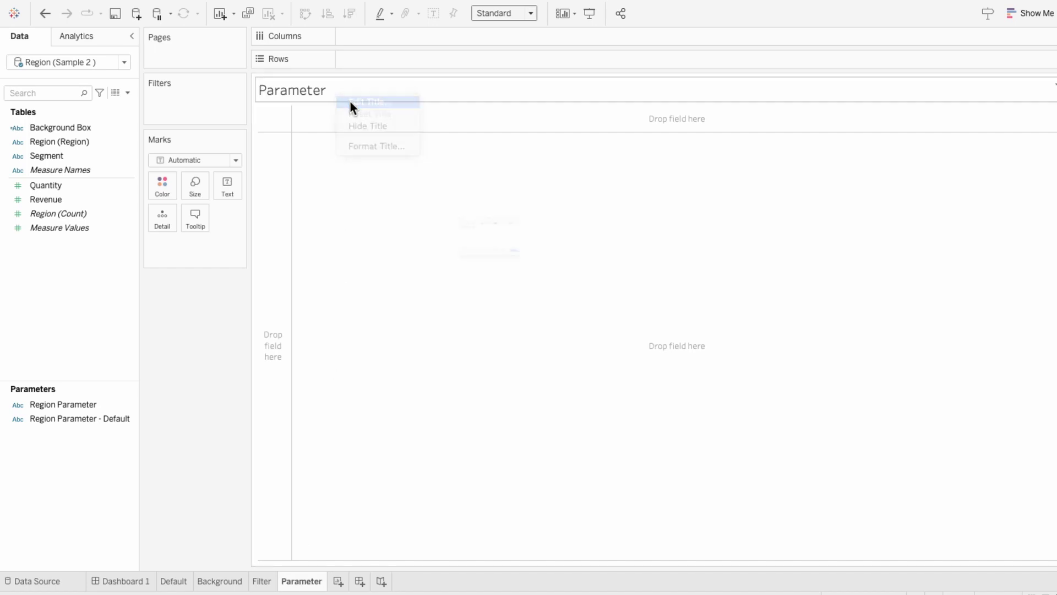
key("BackSpace")
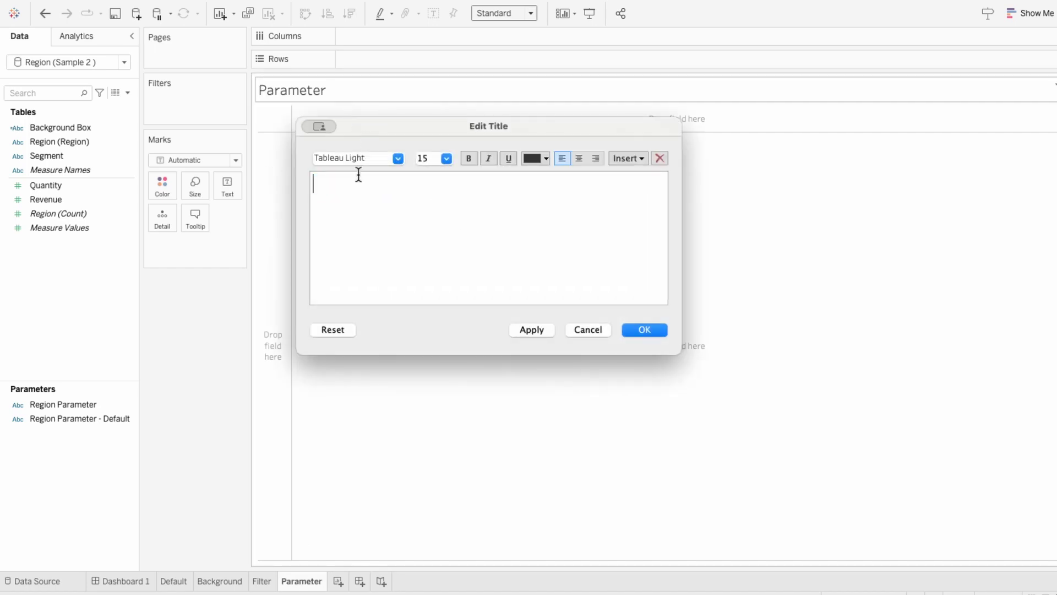
left_click(637, 158)
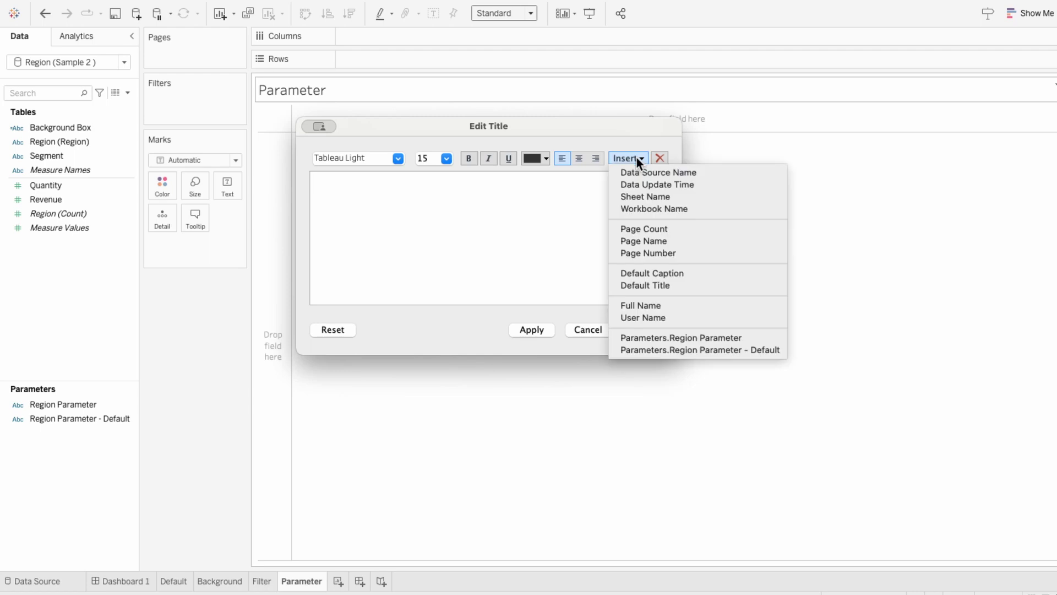
left_click(672, 338)
left_click(659, 328)
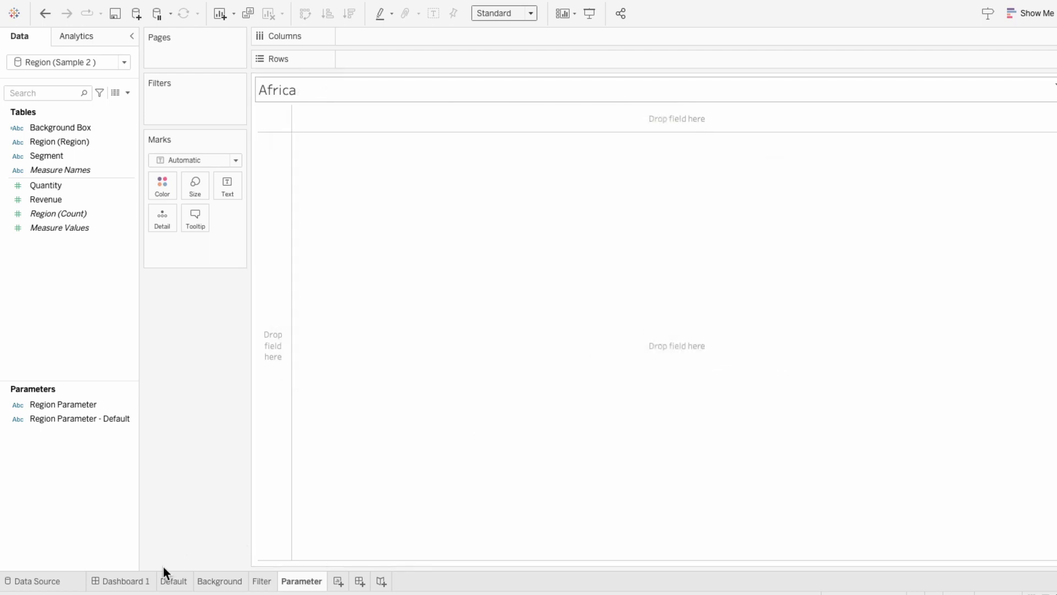
left_click(133, 582)
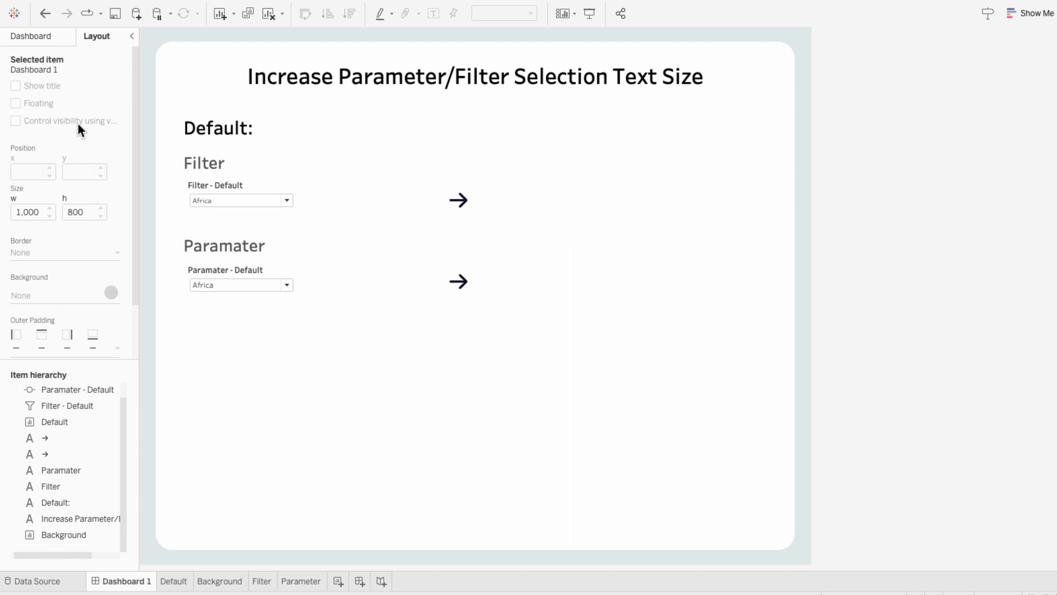
- Float the Filter and Parameter sheets on the dashboard, shrunk and placed beside their arrows
left_click(44, 39)
left_click_drag(38, 219, 488, 158)
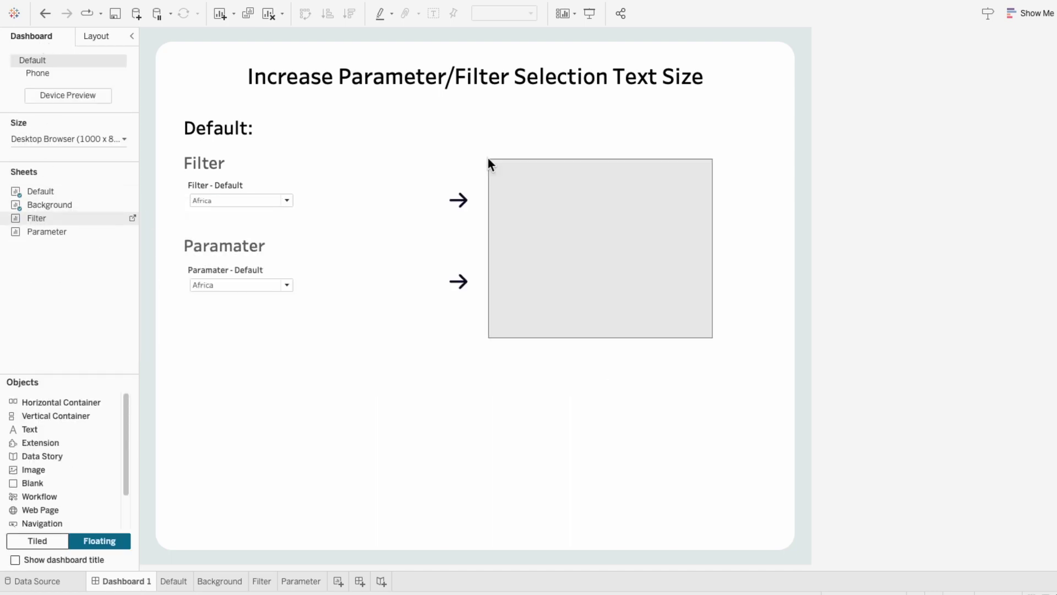
left_click_drag(49, 232, 522, 238)
left_click_drag(741, 409, 626, 267)
left_click_drag(583, 234, 602, 266)
left_click(688, 325)
left_click_drag(712, 338, 611, 182)
left_click_drag(548, 156, 604, 180)
left_click(607, 273)
left_click(588, 190)
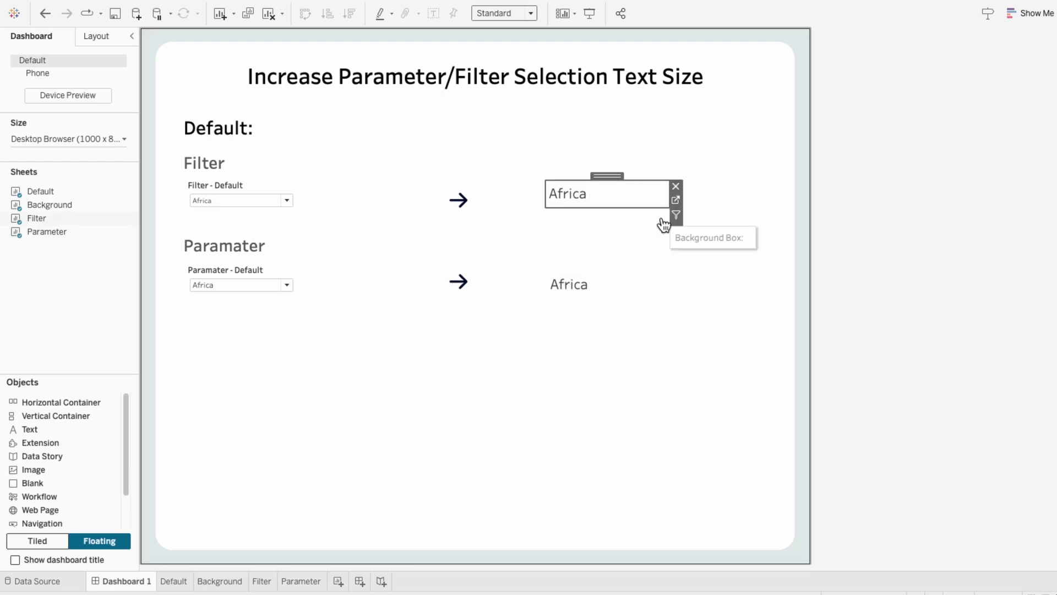
- Show the Region (Region) filter as a multi-value dropdown with the All value hidden
left_click(676, 229)
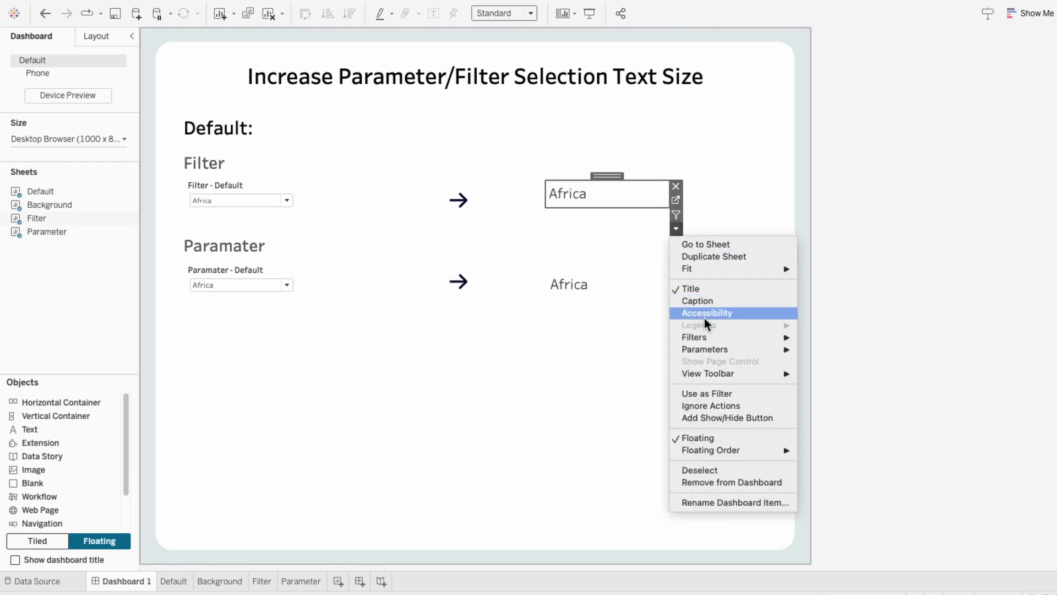
mouse_move(709, 334)
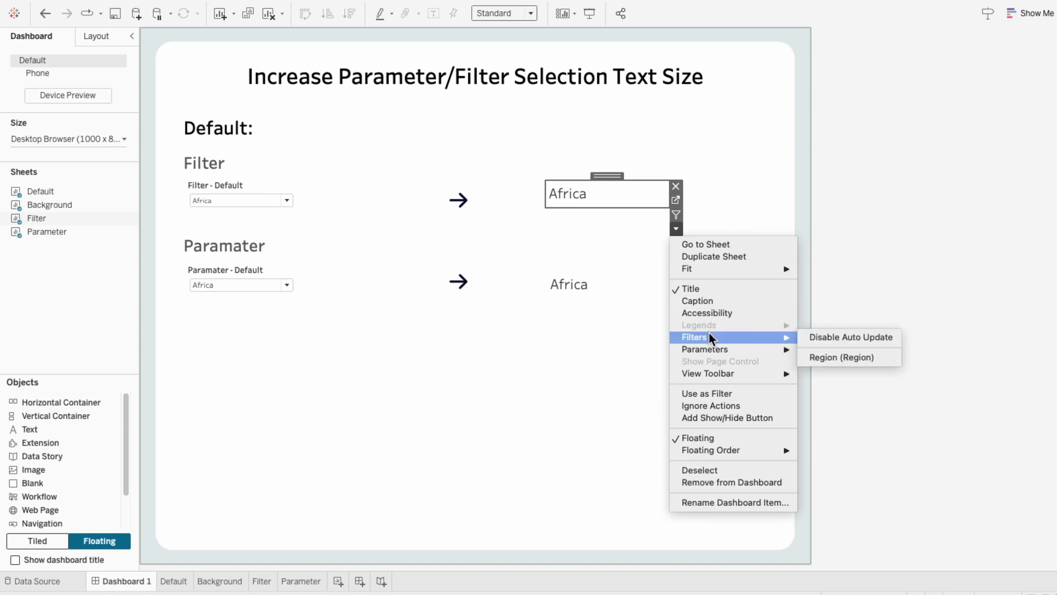
left_click(823, 356)
left_click(480, 190)
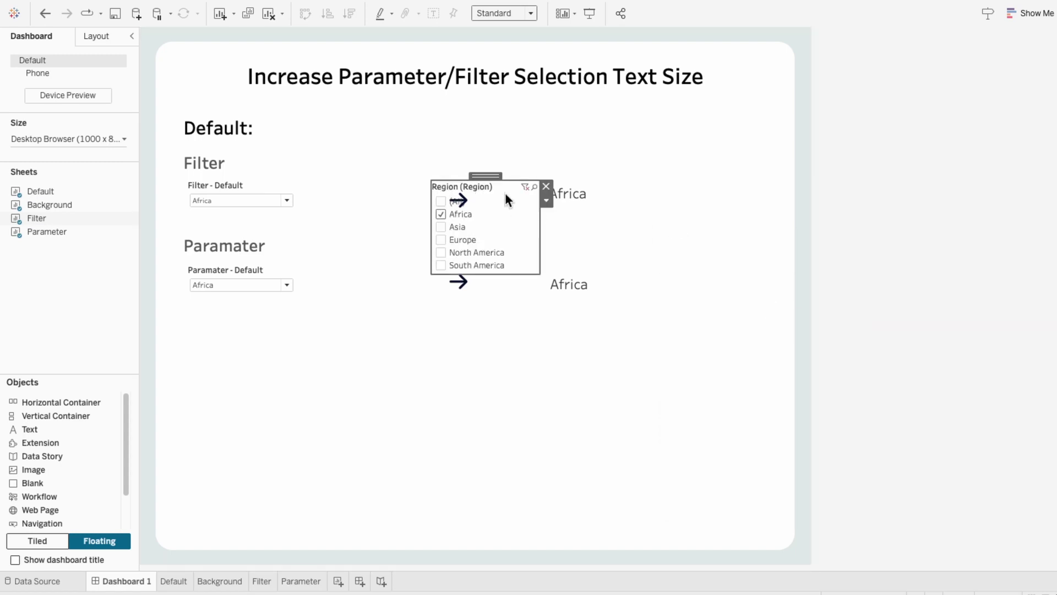
left_click(545, 203)
left_click(596, 353)
left_click(546, 201)
mouse_move(563, 227)
mouse_move(622, 260)
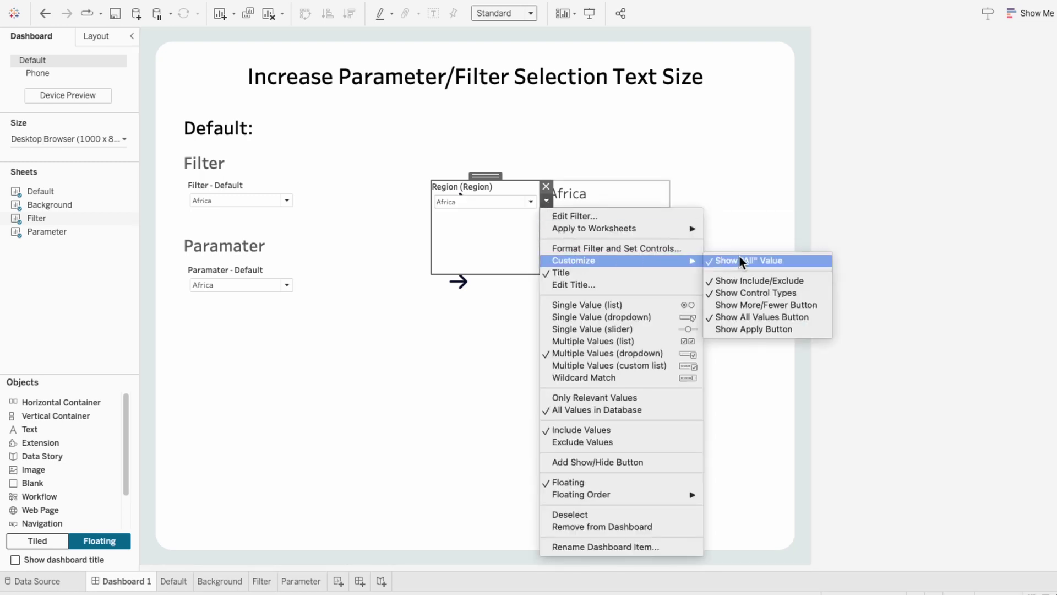
left_click(739, 257)
- Remove the filter's title, shrink it, and place it beside the Filter row's Africa text
right_click(478, 186)
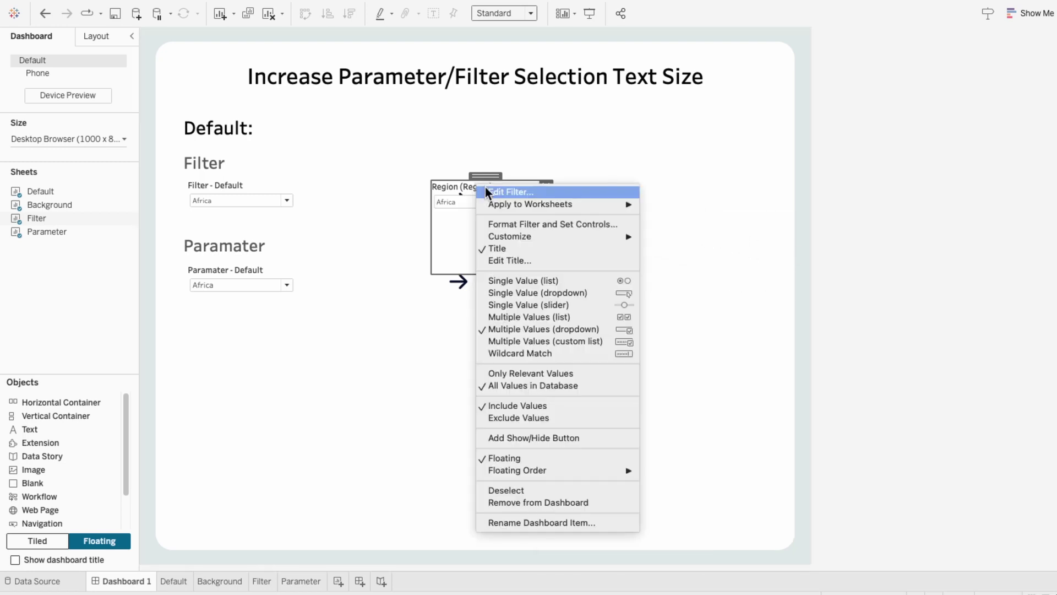
left_click(509, 249)
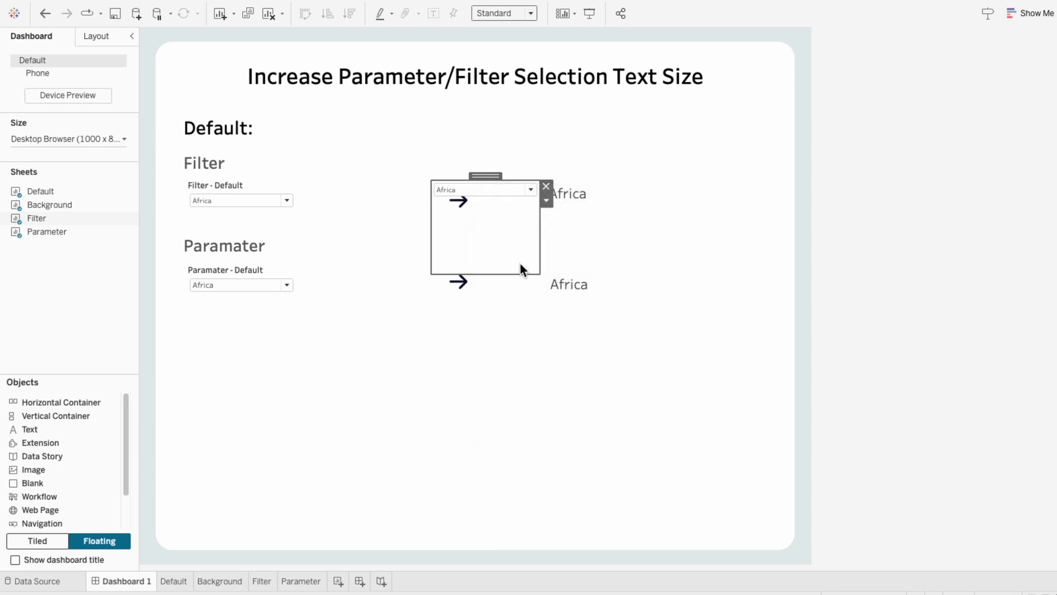
left_click_drag(536, 272, 491, 215)
left_click_drag(460, 176, 598, 192)
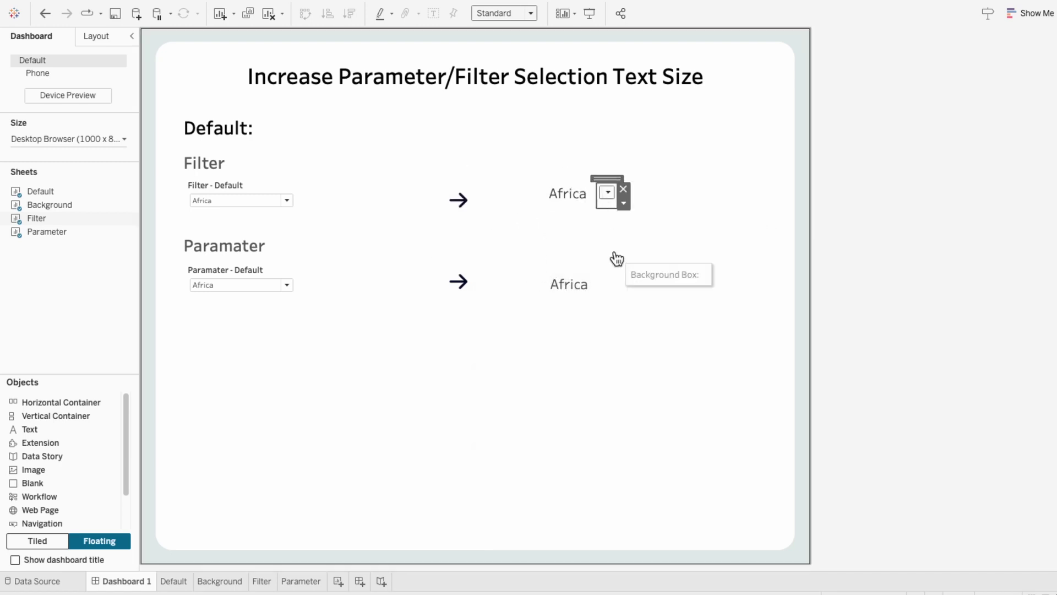
left_click(615, 289)
- Add the Region Parameter control and move it beside the second Africa label
left_click(658, 319)
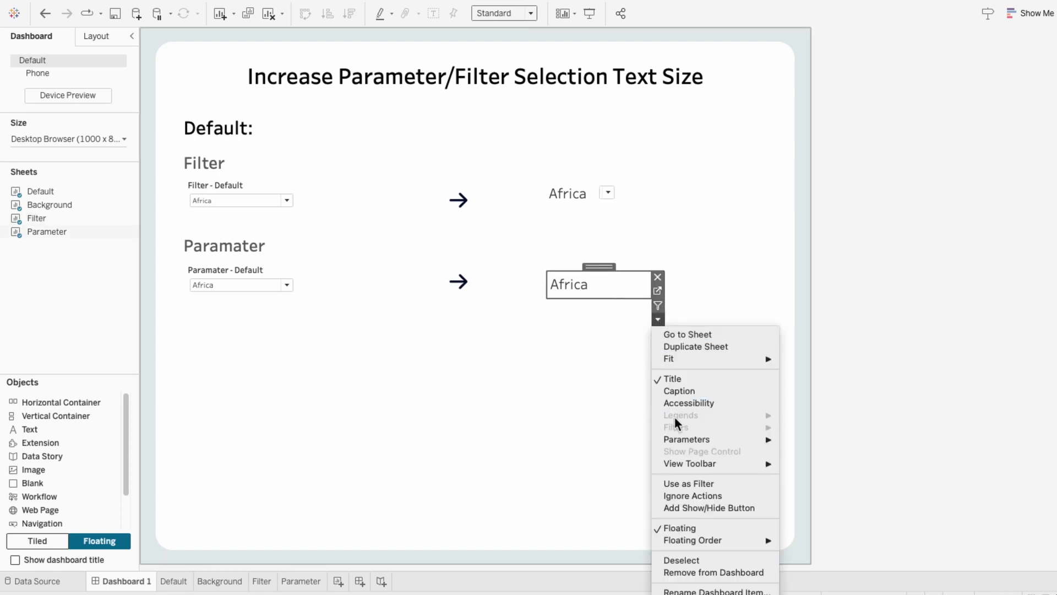
mouse_move(699, 442)
left_click(801, 440)
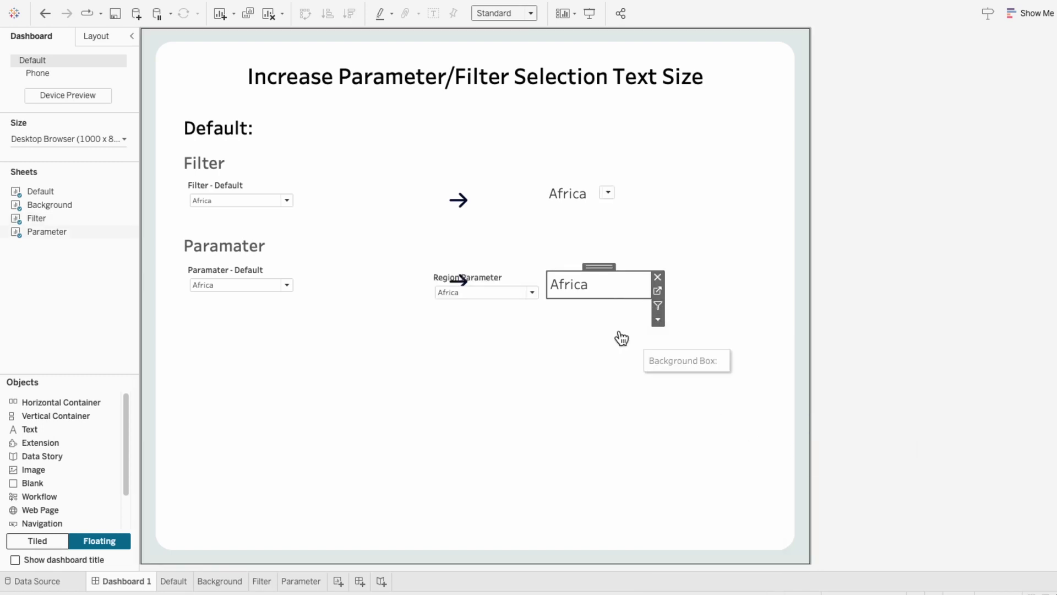
left_click_drag(490, 266, 650, 267)
- Hide the Region Parameter control's title and narrow it to a compact dropdown
right_click(675, 275)
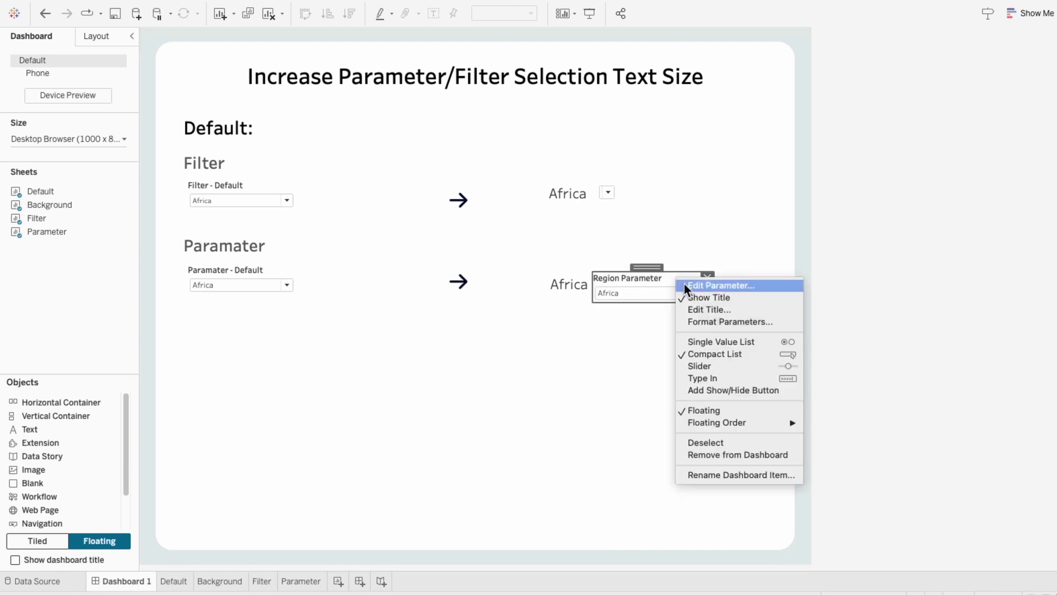
left_click(692, 296)
left_click_drag(694, 286, 610, 289)
right_click(610, 289)
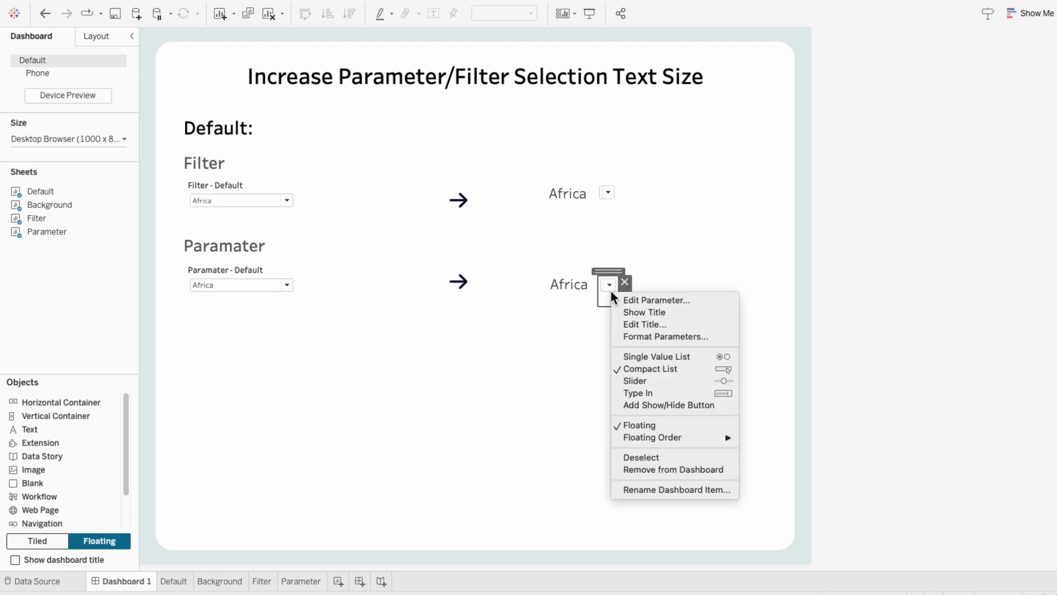
left_click(608, 193)
left_click(607, 190)
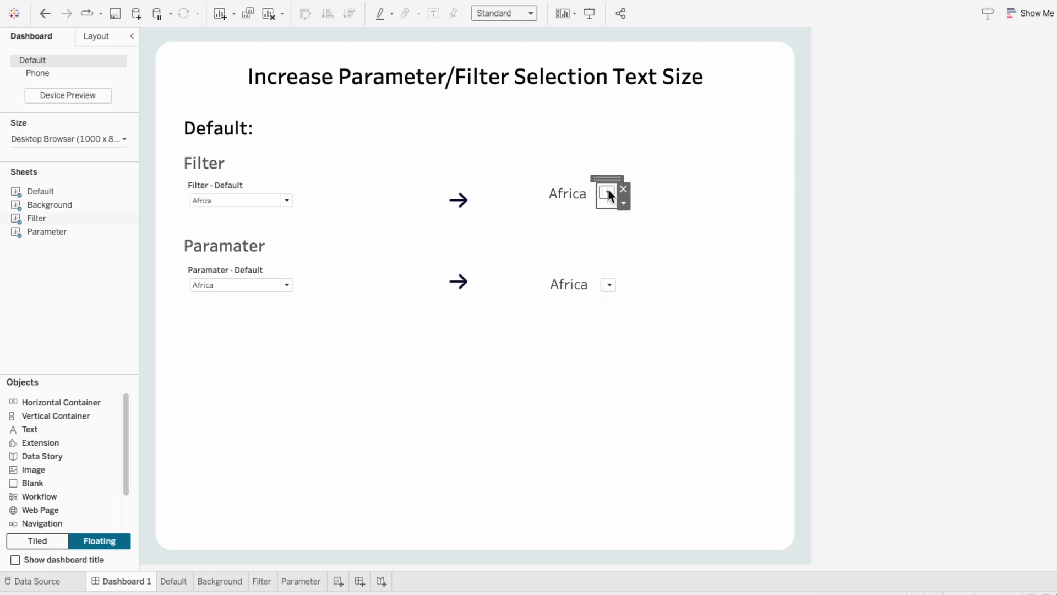
left_click(622, 204)
- Set the Region filter control's body font size to 12
left_click(644, 250)
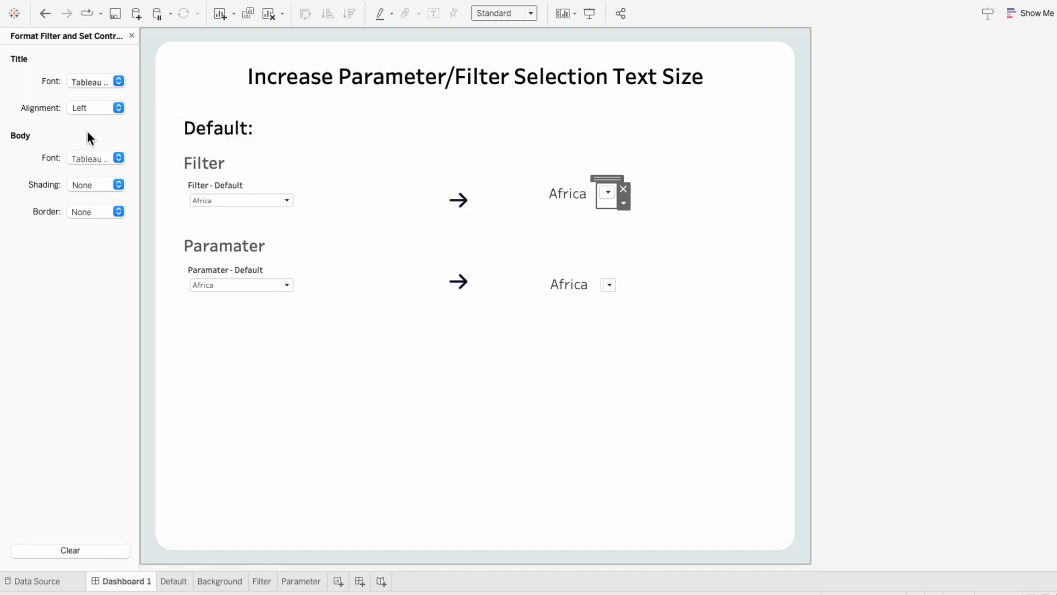
left_click(80, 159)
left_click(93, 206)
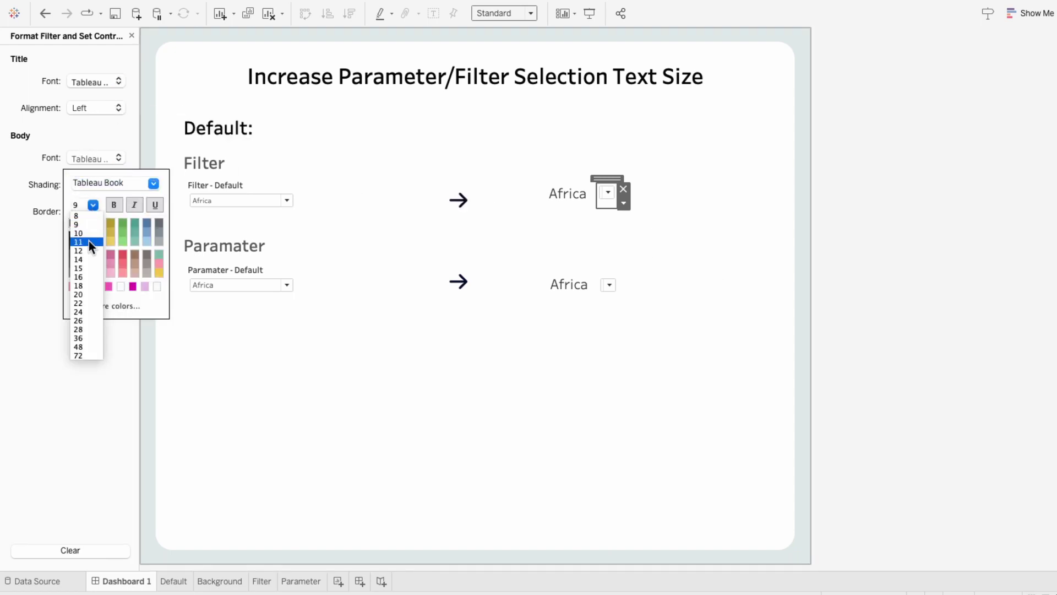
left_click(84, 253)
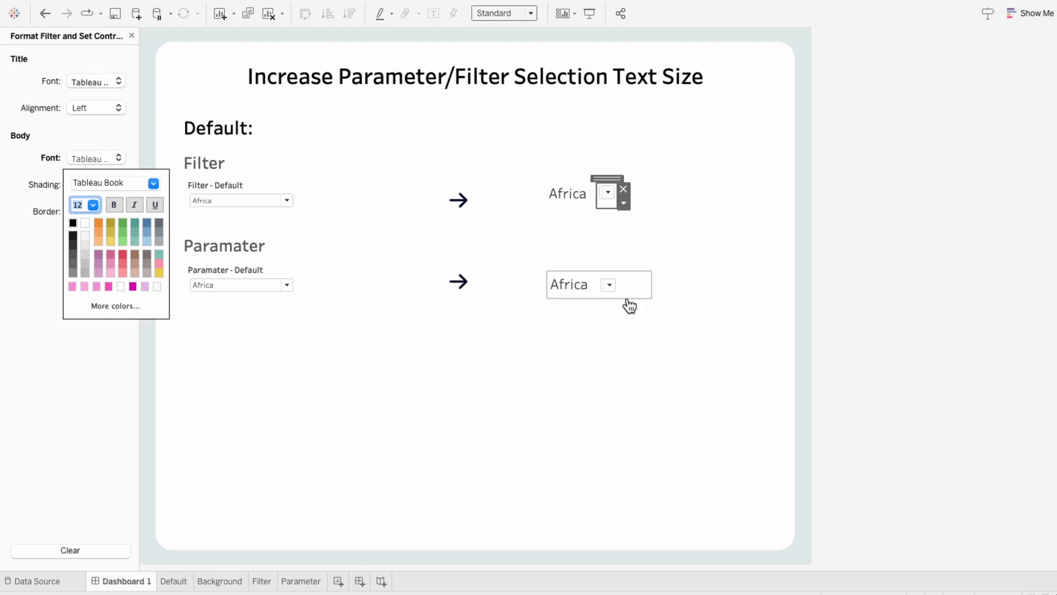
left_click(607, 193)
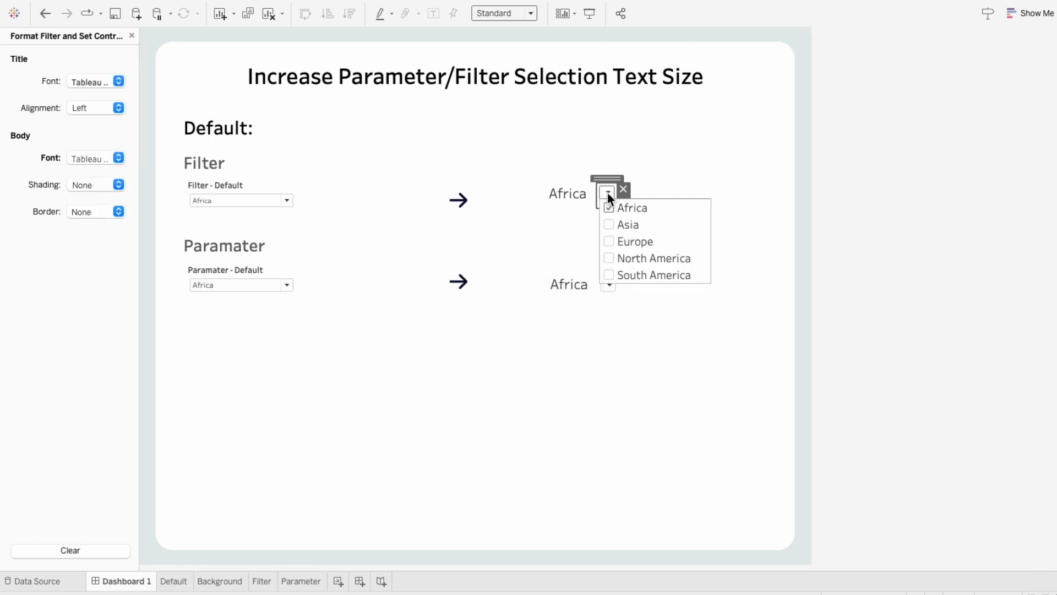
left_click(606, 193)
- Set the Region Parameter control's body font size to 12
left_click(622, 291)
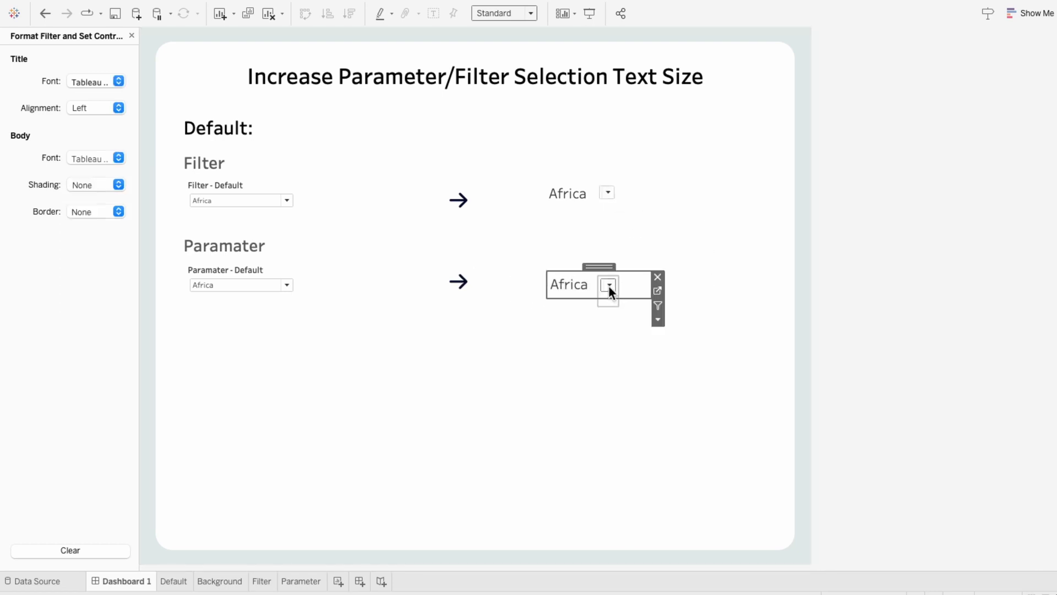
left_click(610, 292)
left_click(623, 296)
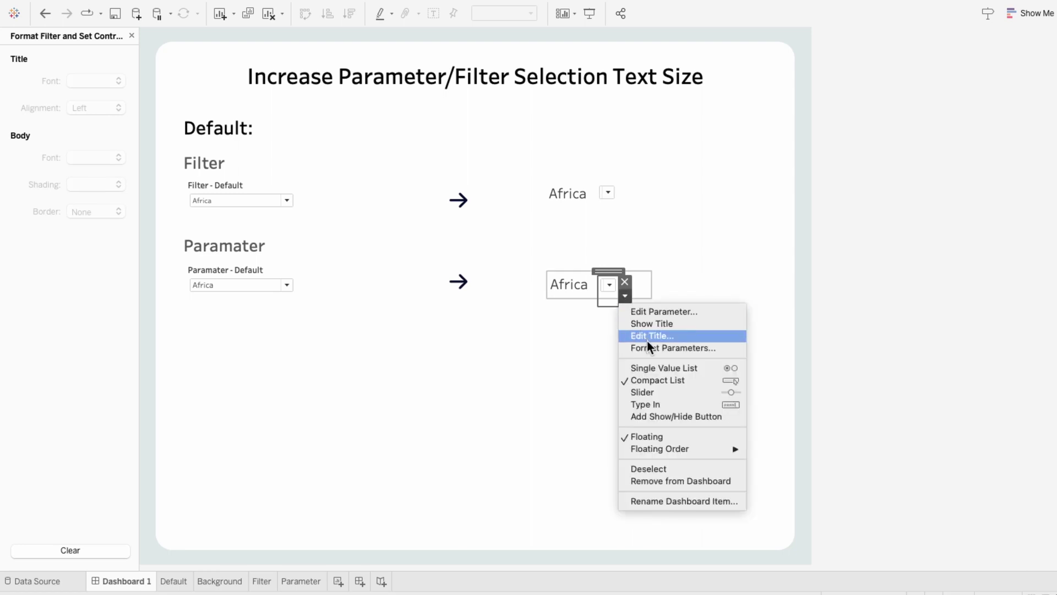
left_click(647, 347)
left_click(95, 159)
left_click(93, 205)
left_click(86, 250)
left_click(610, 285)
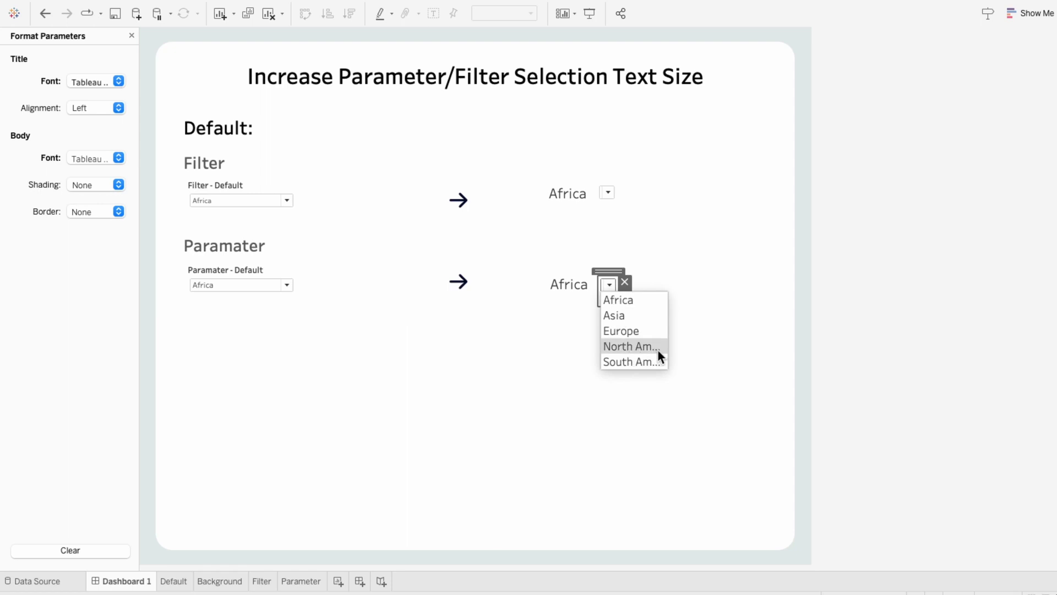
- Shift the parameter control slightly left and widen it, checking its value list
left_click_drag(599, 279, 550, 278)
left_click_drag(618, 294, 651, 300)
left_click(632, 285)
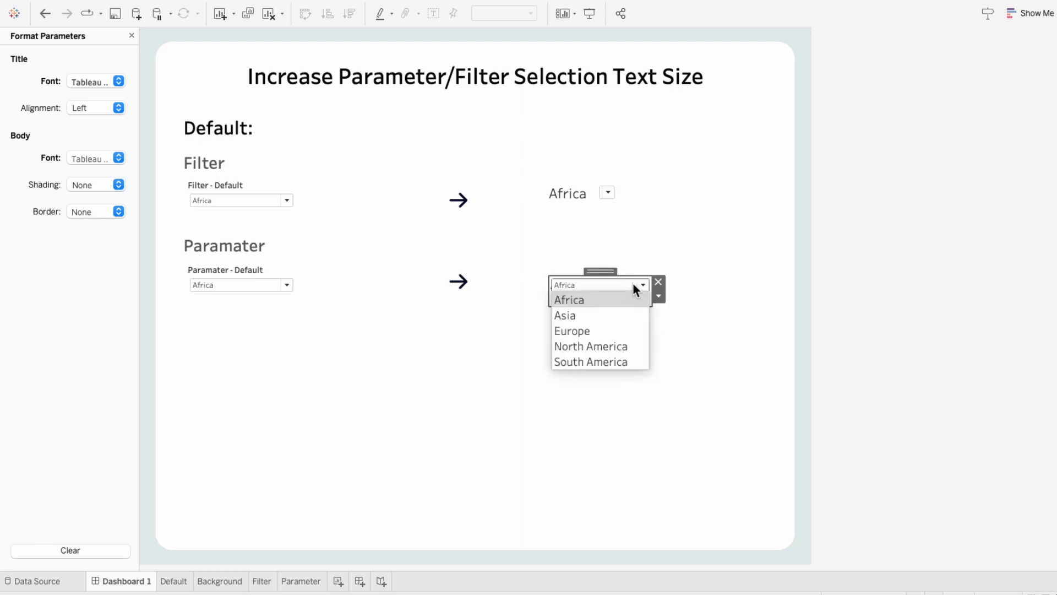
left_click(633, 284)
left_click(567, 274)
- Shade the Parameter Africa title light grey and bring its dropdown to the front
right_click(565, 273)
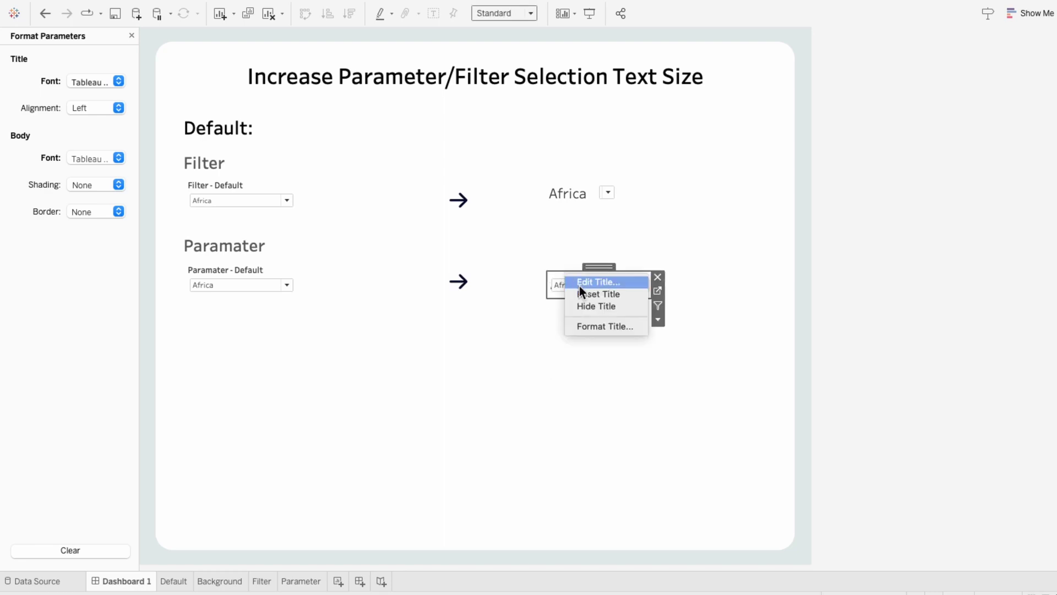
left_click(586, 325)
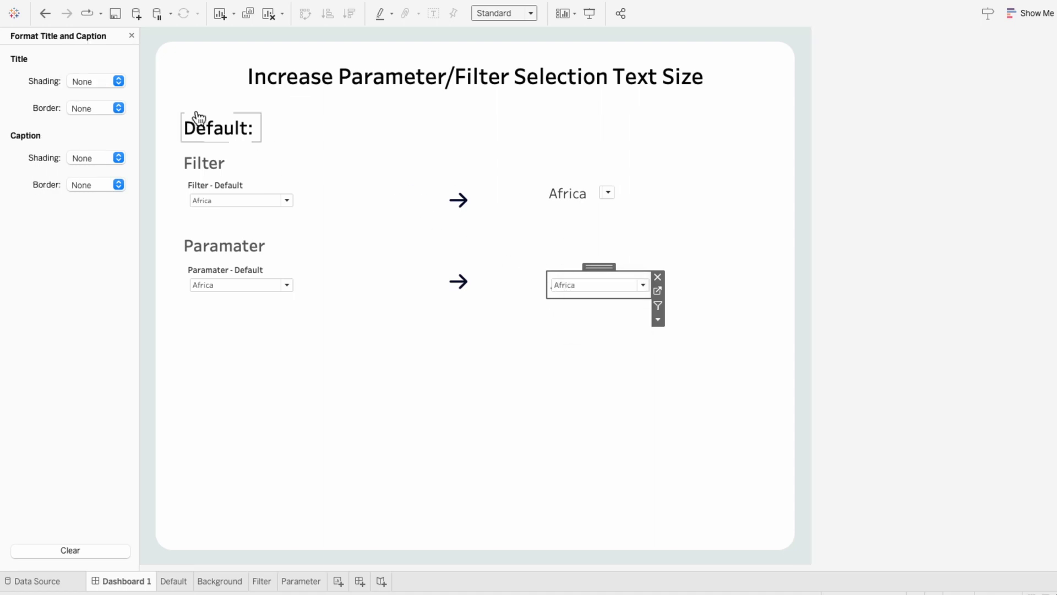
left_click(100, 81)
left_click(86, 138)
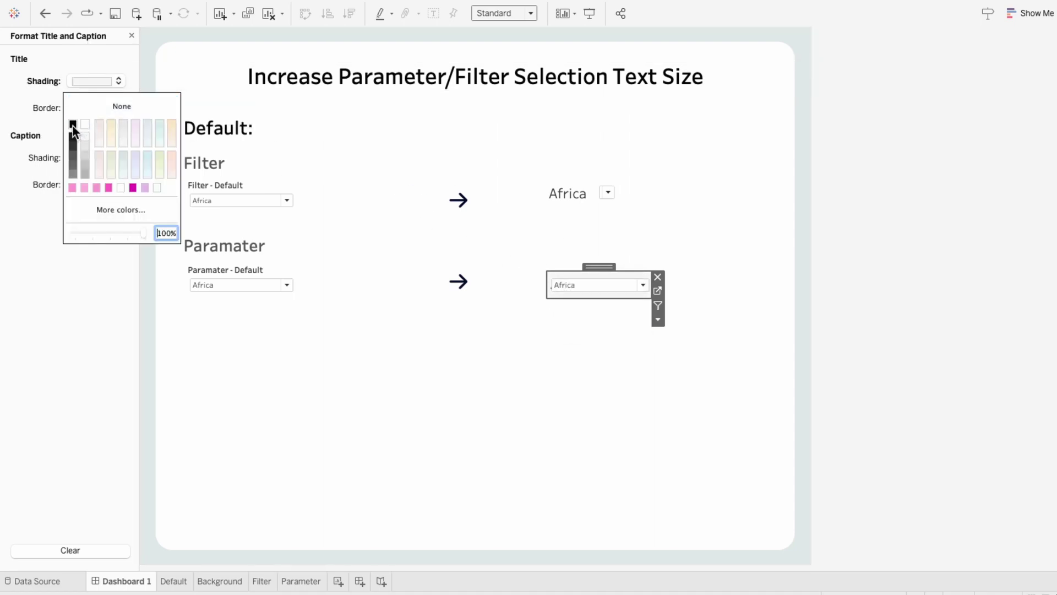
left_click(664, 324)
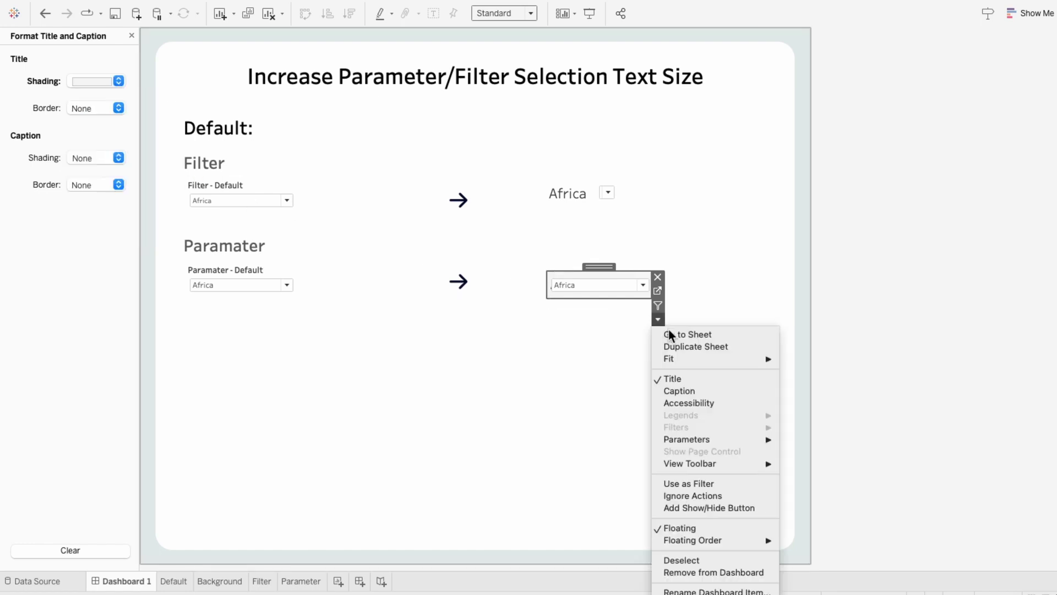
mouse_move(732, 540)
left_click(791, 542)
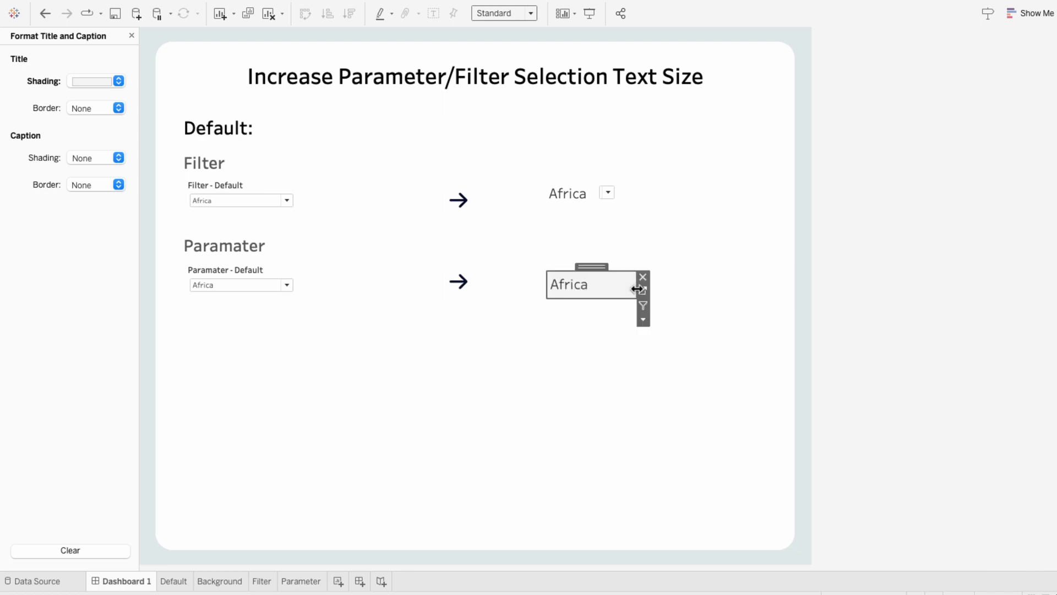
left_click(875, 306)
- Shade the Filter Africa title light grey, move its dropdown inside and bring it to front
left_click(574, 192)
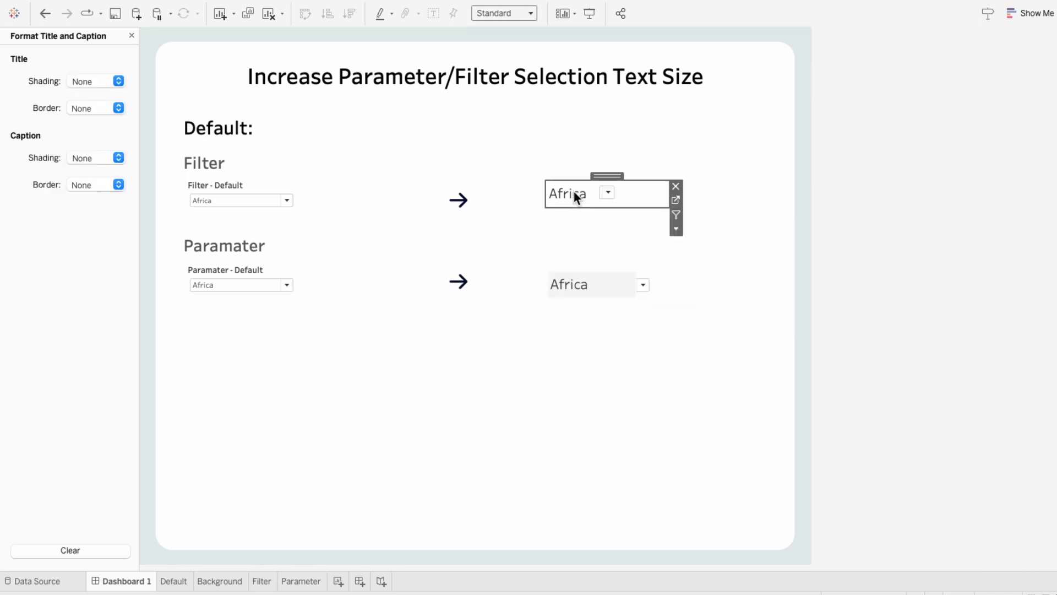
right_click(574, 192)
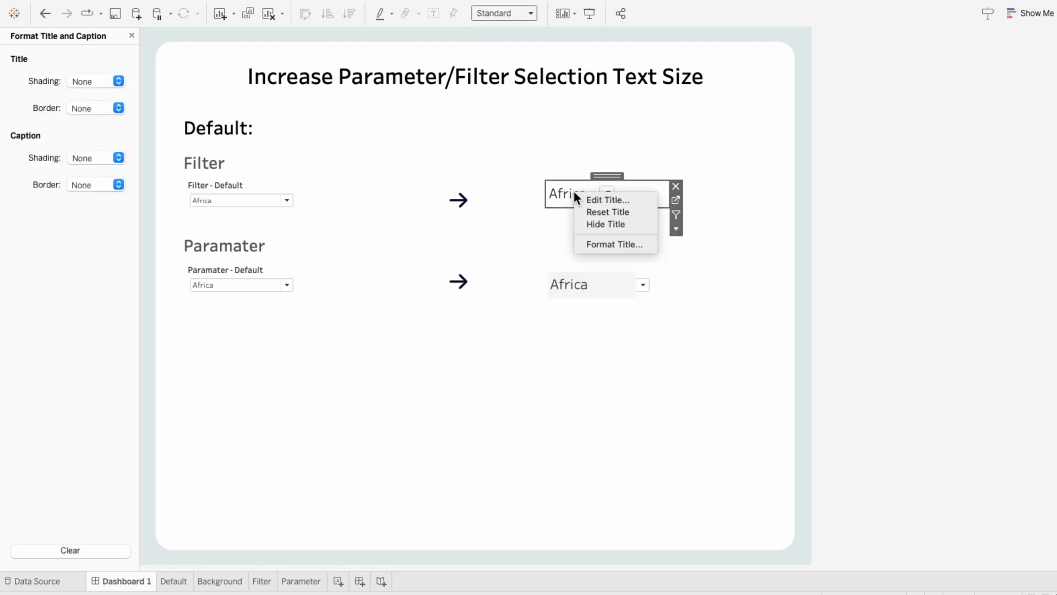
left_click(606, 242)
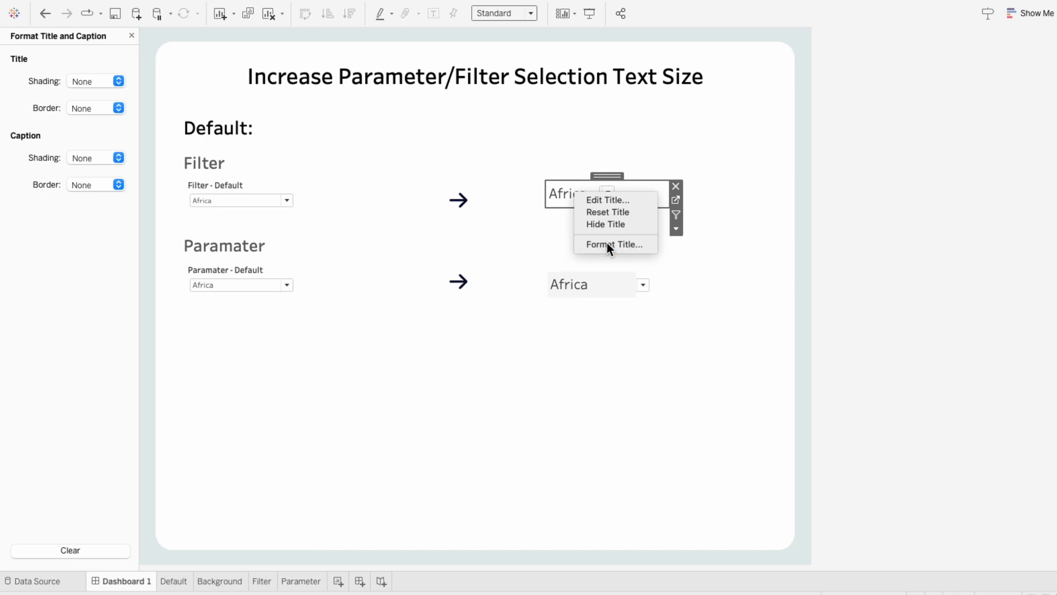
left_click(89, 84)
left_click(86, 135)
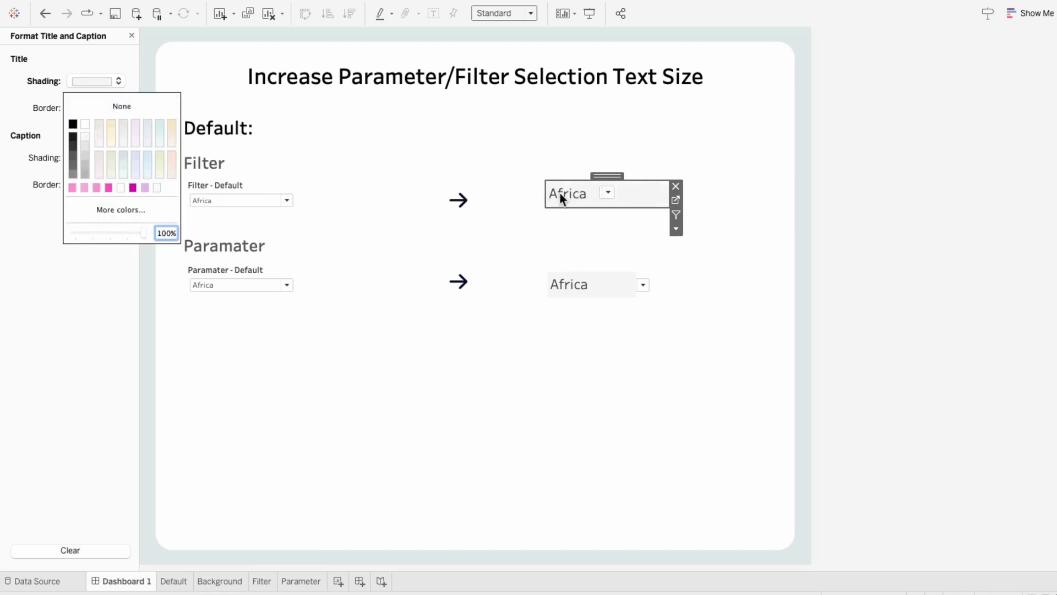
left_click_drag(602, 193, 663, 183)
left_click(676, 229)
mouse_move(741, 450)
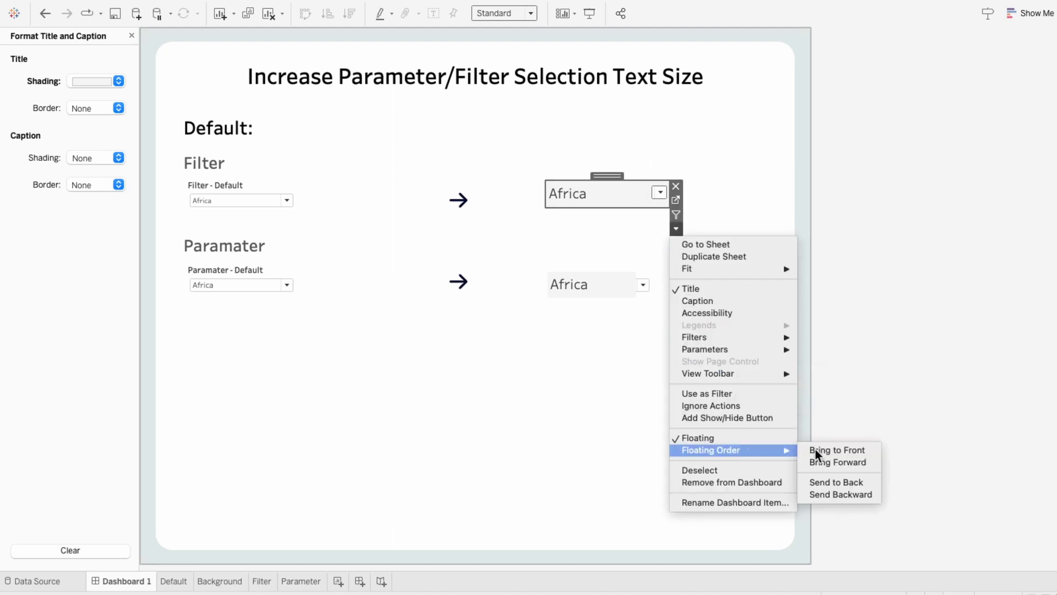
left_click(815, 448)
left_click_drag(669, 197, 643, 196)
left_click(899, 242)
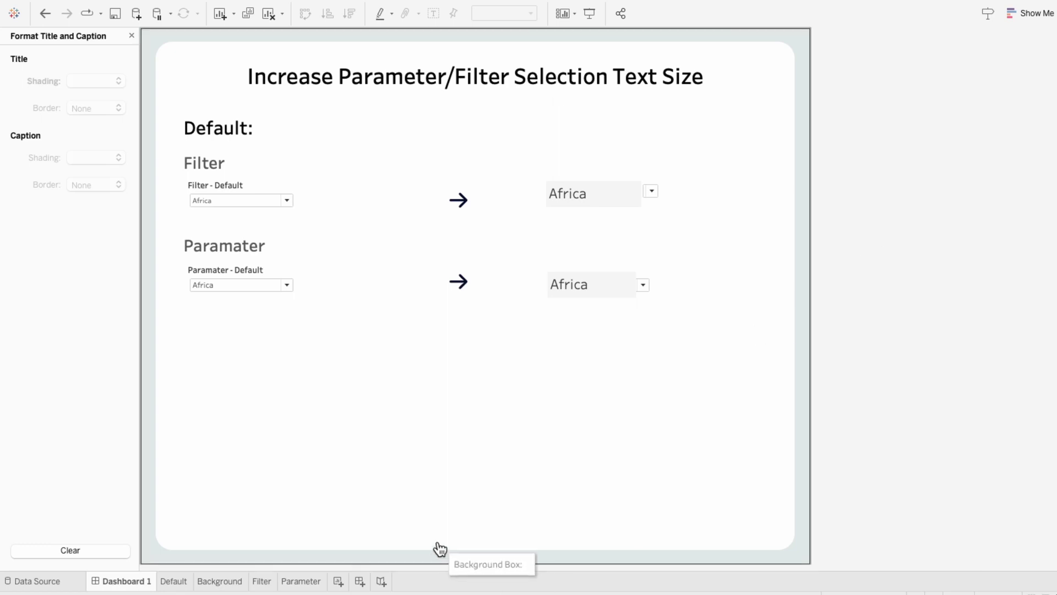
- Create a new worksheet named Filter Containers
left_click(343, 580)
double_click(346, 576)
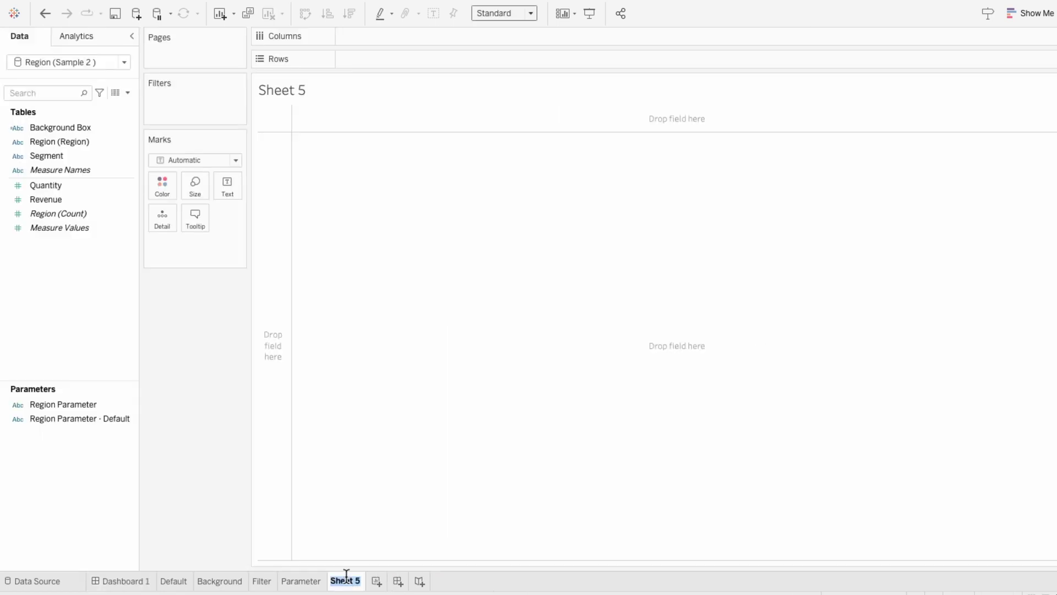
type("Filter Containers")
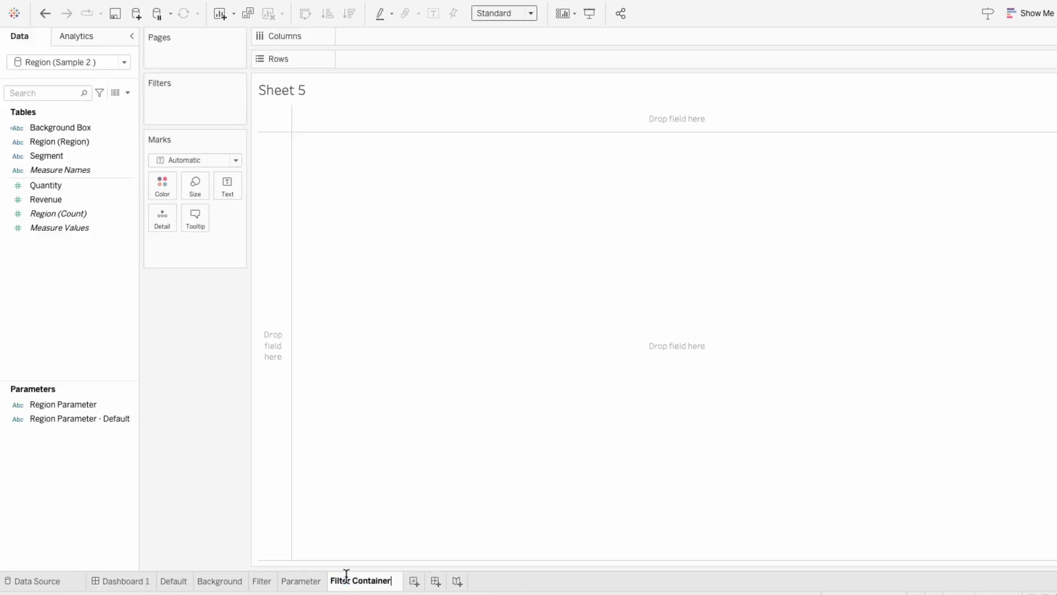
key("Return")
- Create a calculated field Box with the formula ""
left_click(128, 93)
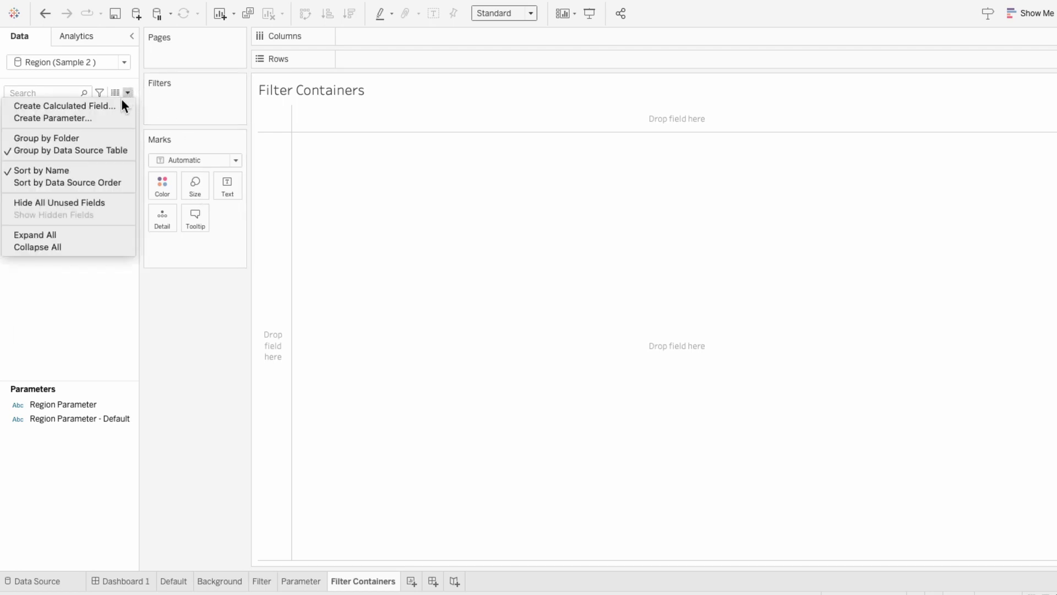
left_click(119, 102)
type("Box")
key("Tab")
type("\"\"")
left_click(683, 291)
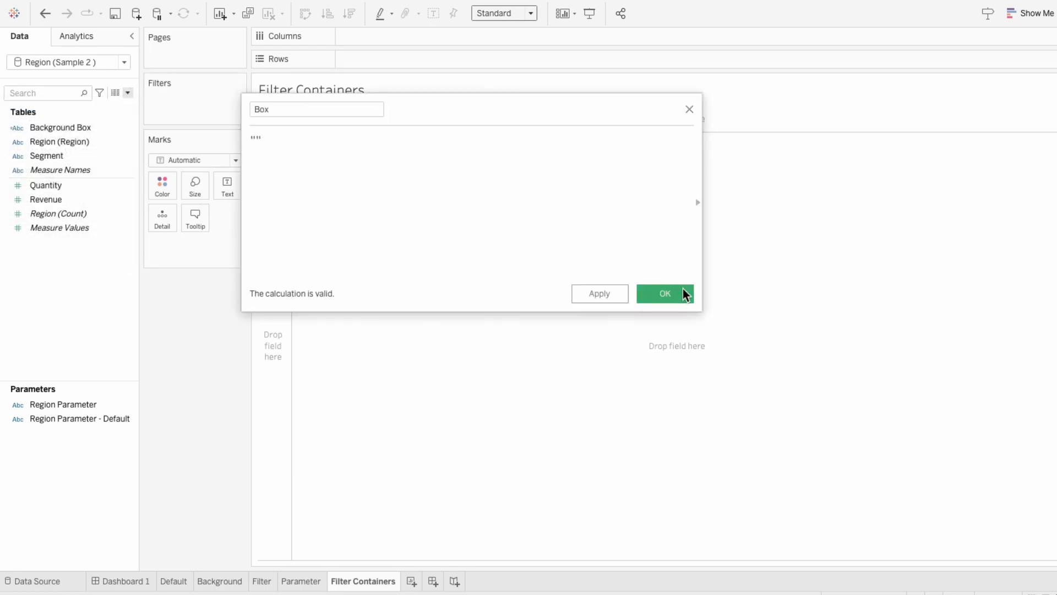
- Put Box on Text, empty the tooltip, and fit the view to Entire View
left_click_drag(84, 141, 206, 254)
left_click(158, 244)
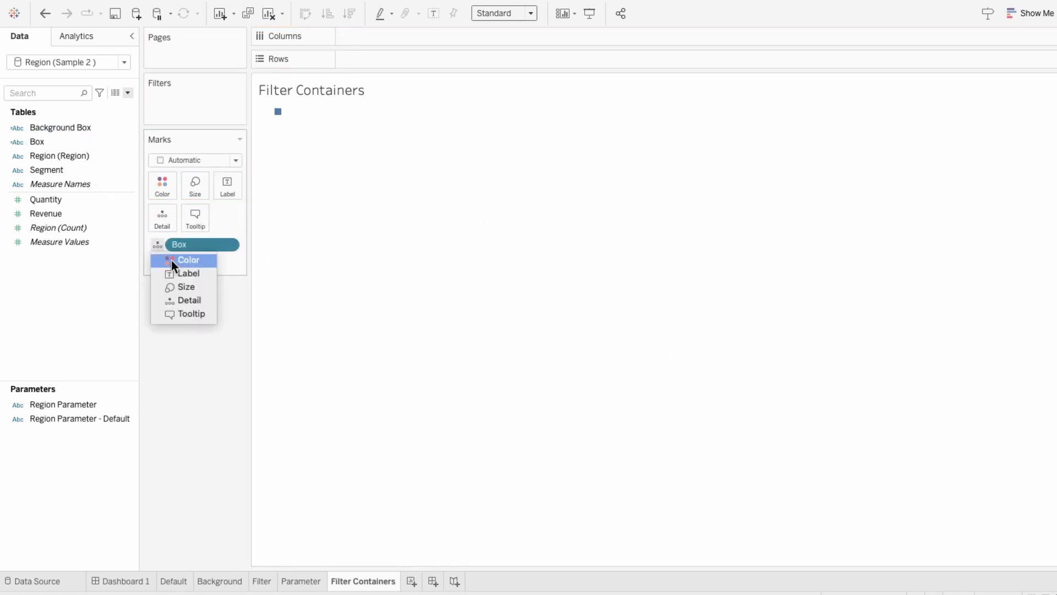
left_click(176, 272)
mouse_move(287, 118)
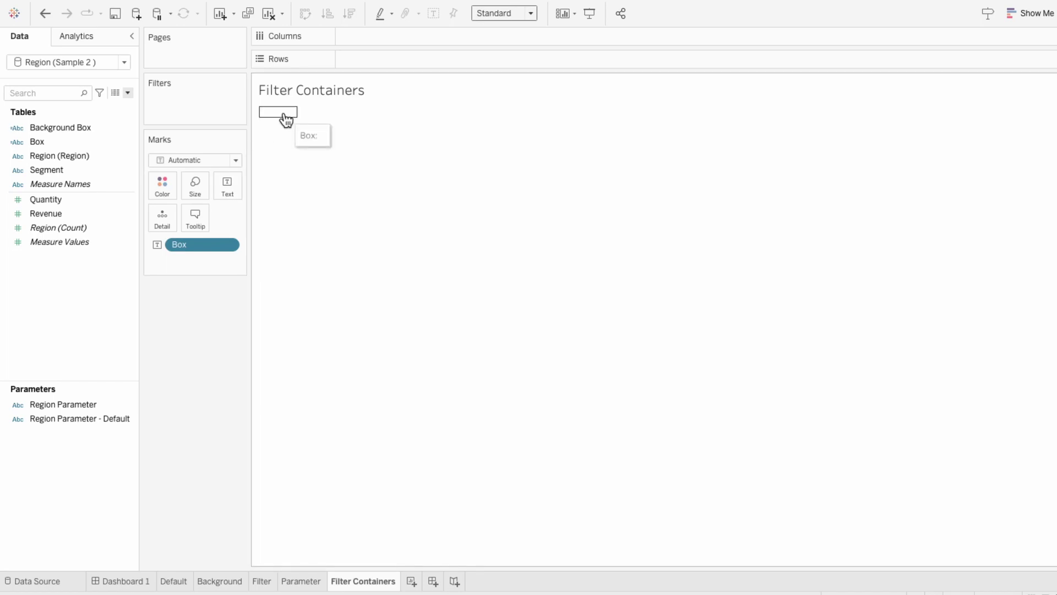
left_click(190, 216)
key("BackSpace")
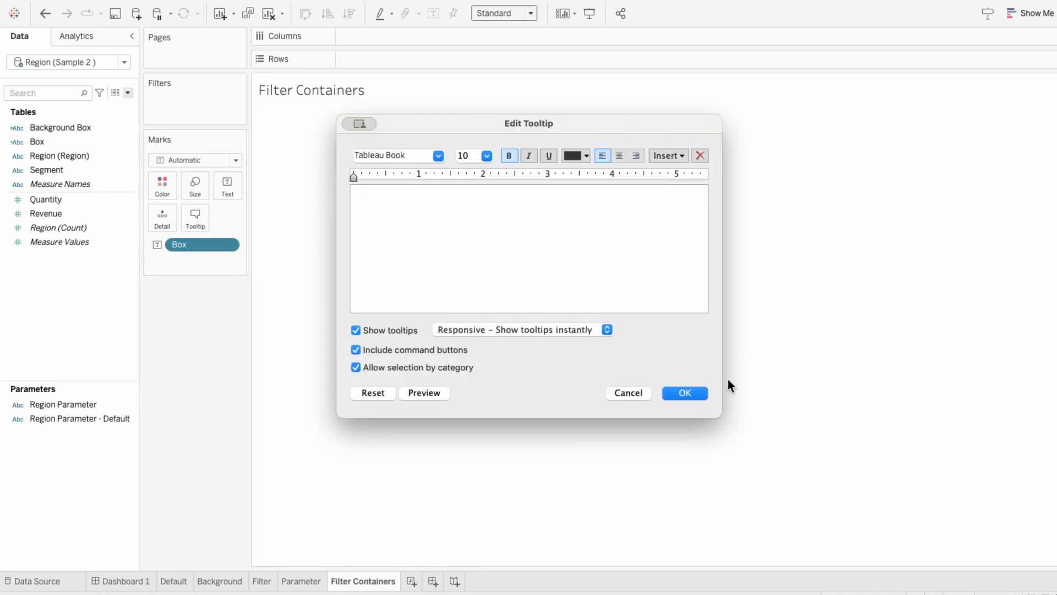
left_click(695, 392)
left_click(494, 12)
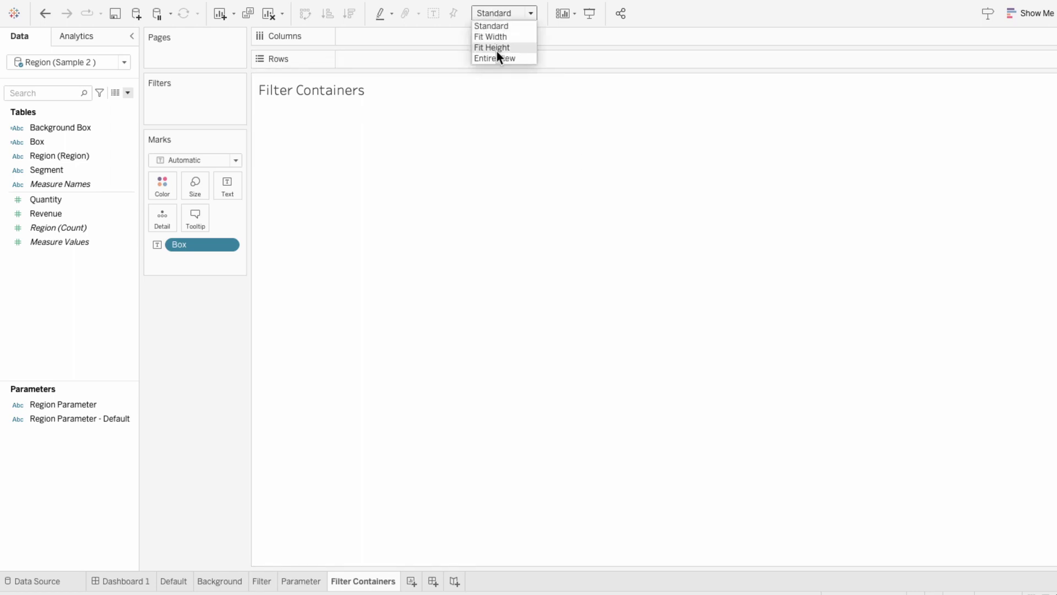
left_click(495, 56)
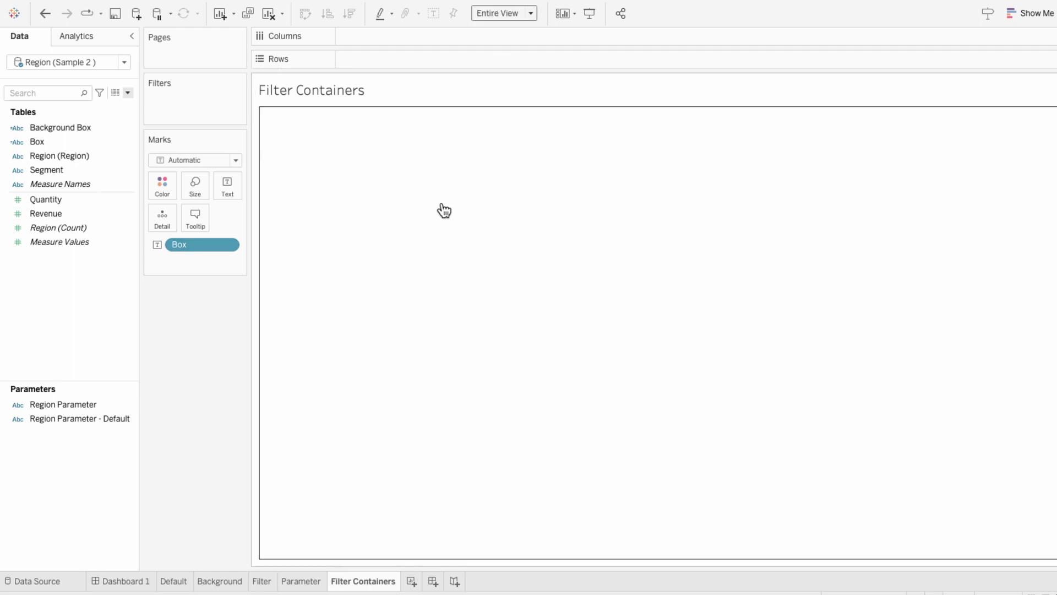
- Add an empty area annotation, widen it, and position it near the top of the view
left_click(441, 210)
right_click(441, 210)
mouse_move(477, 276)
left_click(576, 300)
left_click(704, 390)
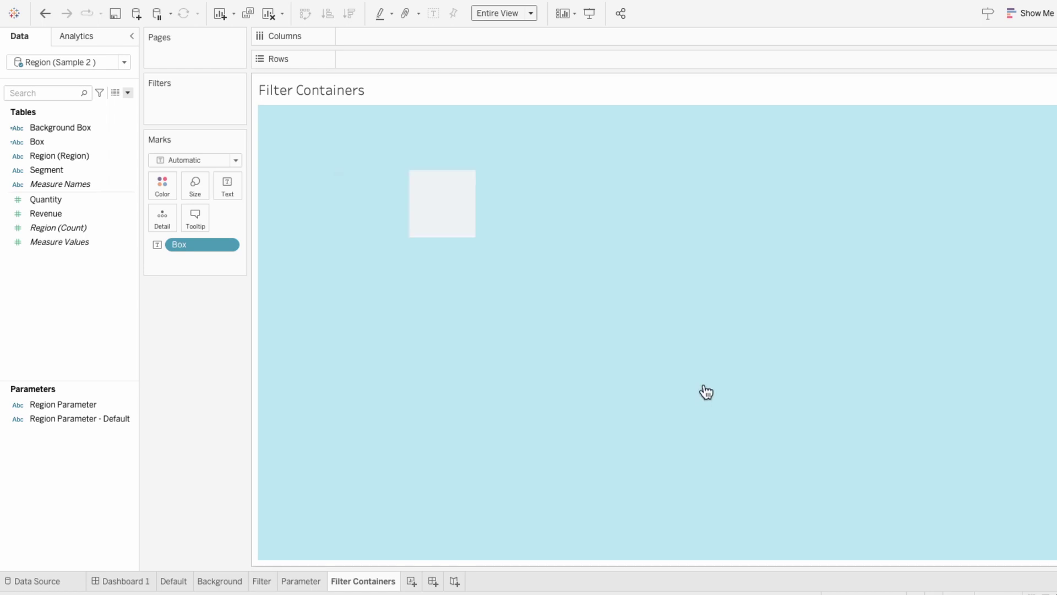
left_click(434, 206)
left_click_drag(475, 237, 846, 282)
left_click_drag(749, 244, 729, 226)
- Add a second empty area annotation below and size it to match the first box
right_click(647, 328)
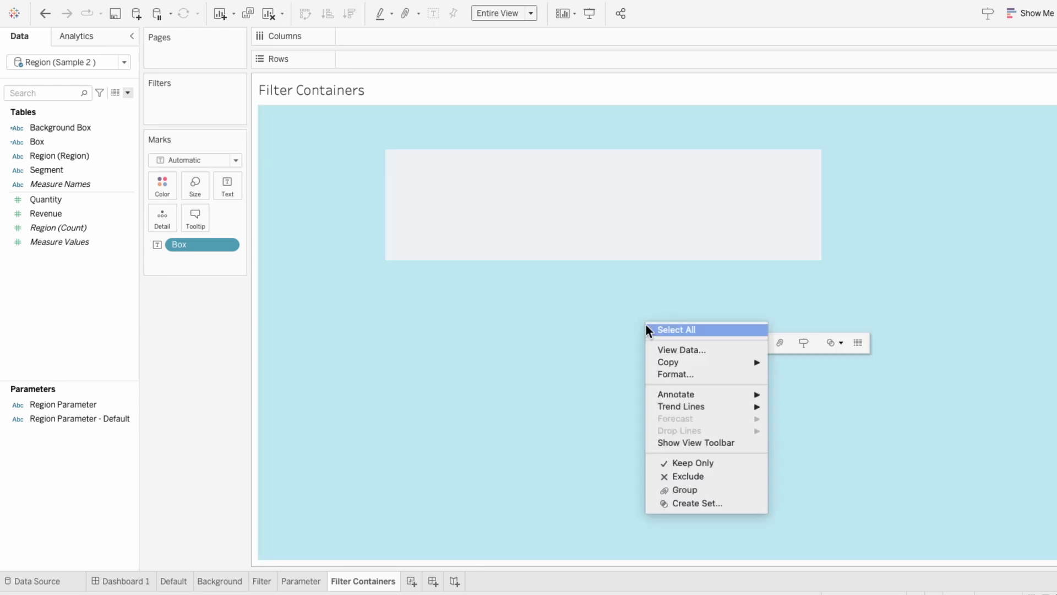
mouse_move(688, 393)
left_click(793, 416)
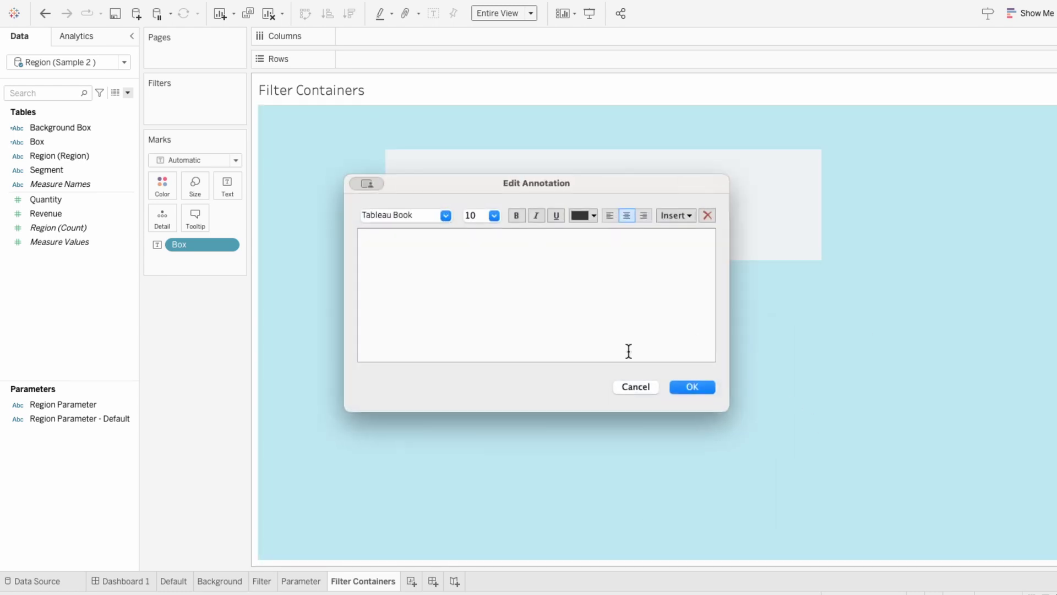
left_click(710, 390)
left_click(648, 316)
left_click_drag(648, 316, 423, 321)
left_click_drag(453, 358, 809, 504)
left_click_drag(597, 292, 606, 391)
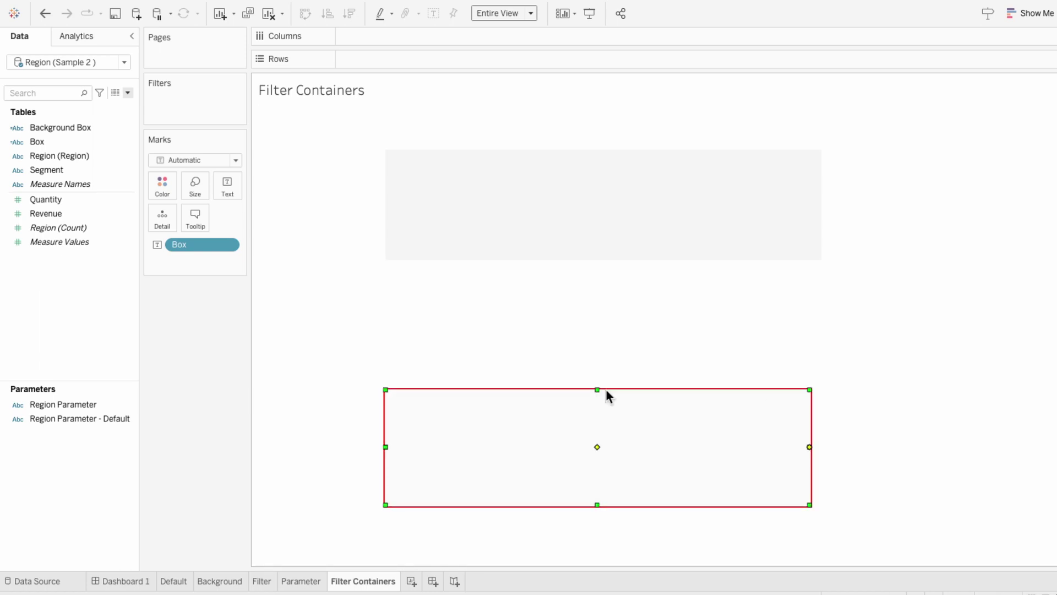
- Format the upper box with More Rounded corners and light blue-grey shading at 100% opacity
left_click(493, 213)
right_click(500, 209)
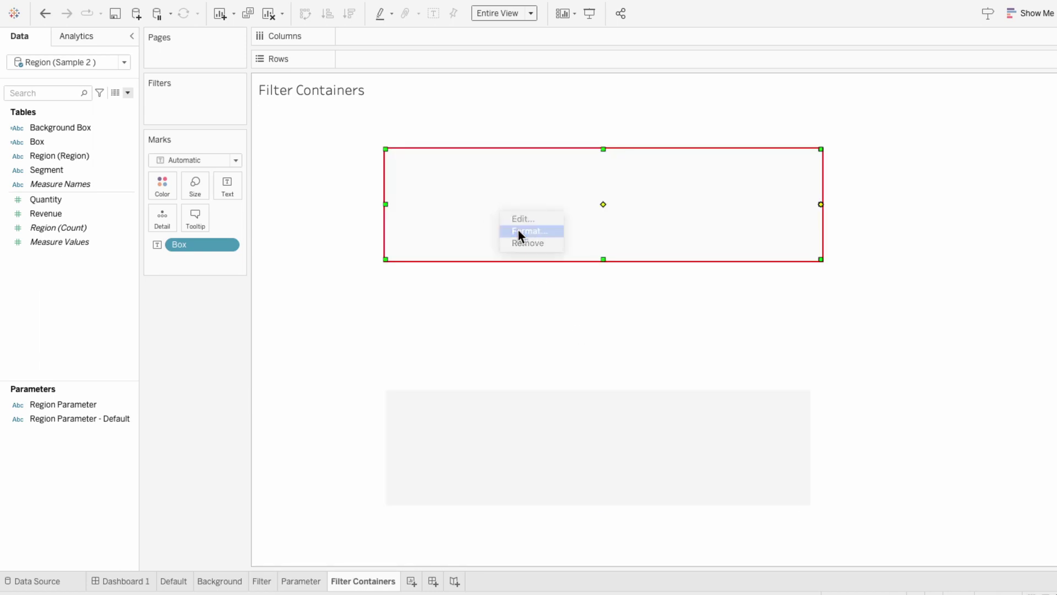
left_click(517, 230)
left_click(91, 161)
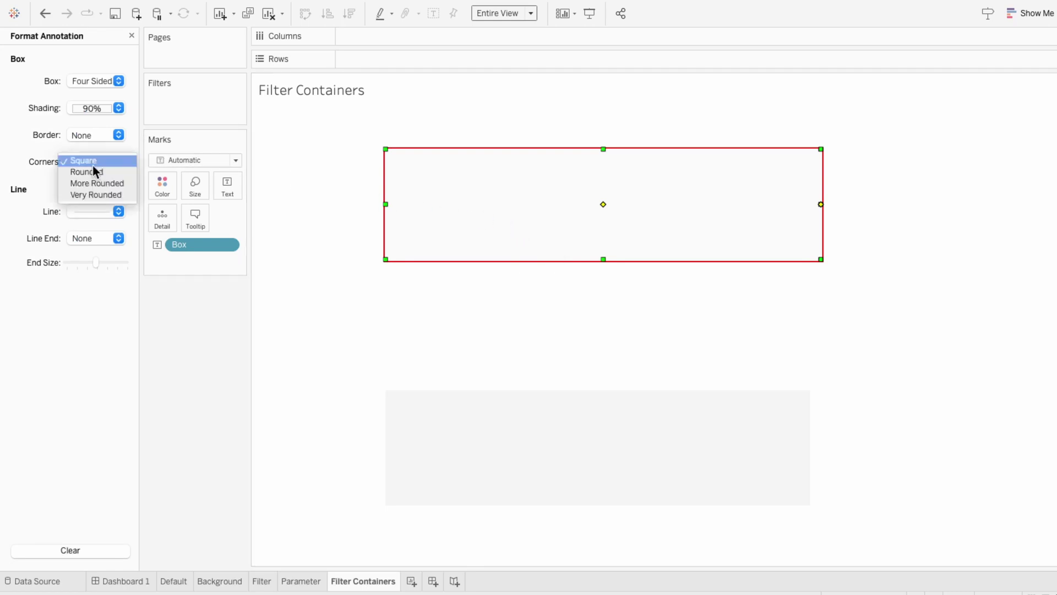
left_click(95, 183)
left_click(87, 109)
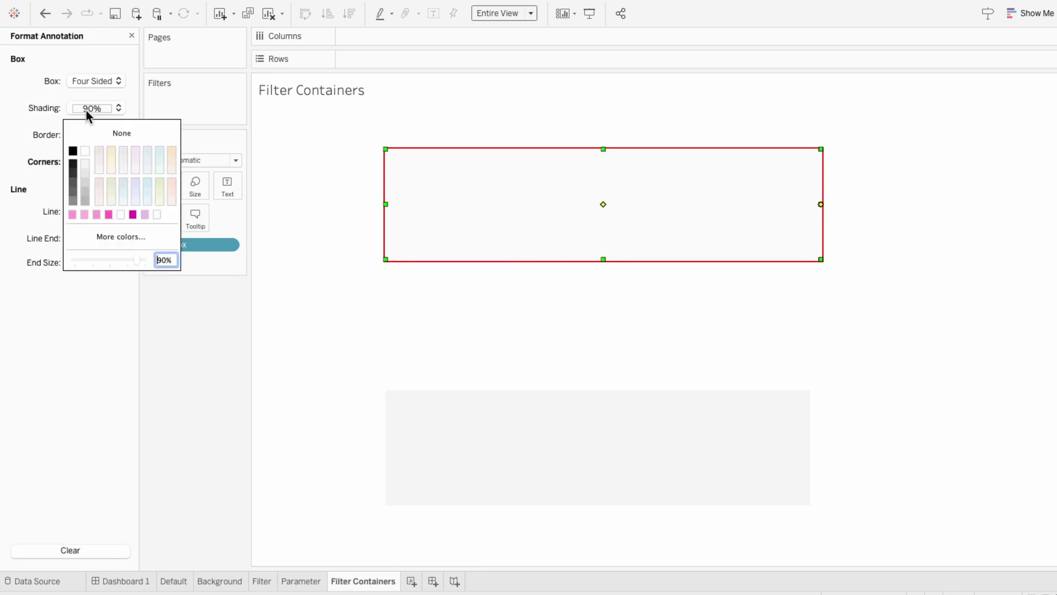
left_click(123, 182)
left_click_drag(136, 259, 150, 256)
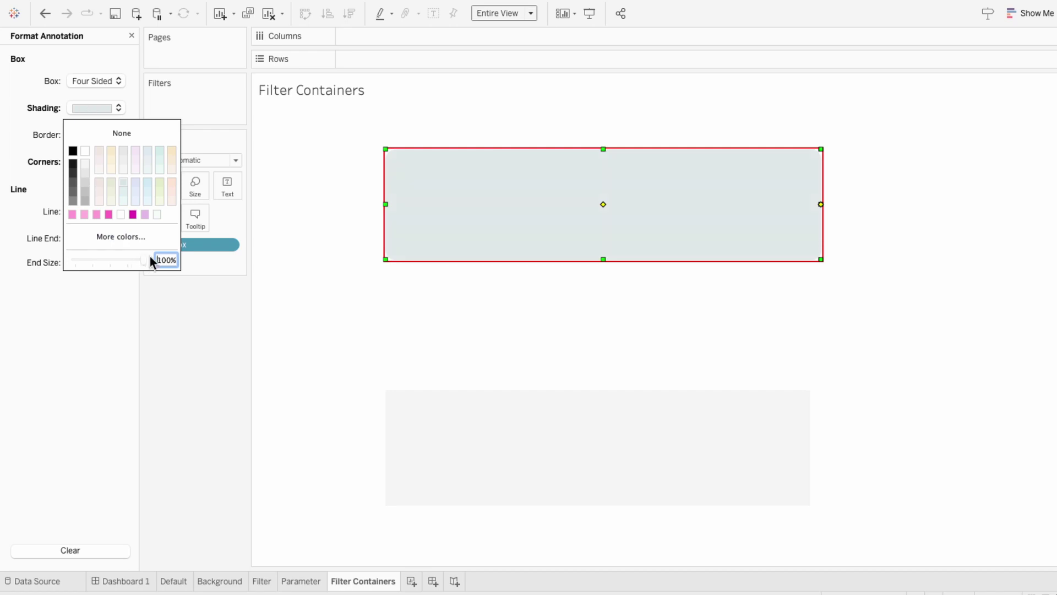
left_click(38, 127)
- Format the lower box with light blue-grey shading and More Rounded corners
left_click(444, 427)
right_click(444, 427)
left_click(465, 448)
left_click(102, 109)
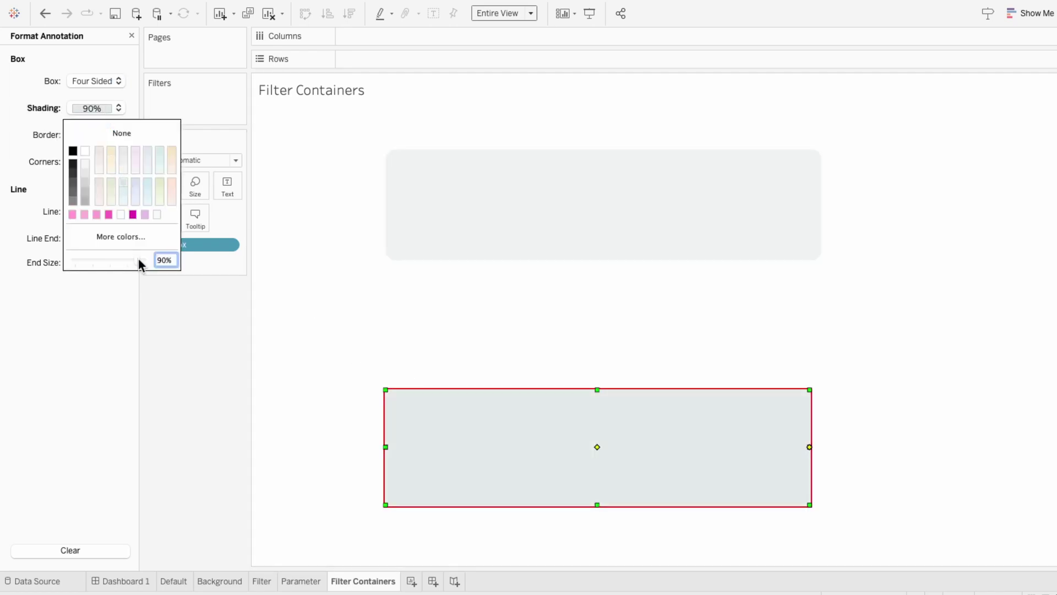
left_click(52, 170)
left_click(96, 161)
left_click(90, 182)
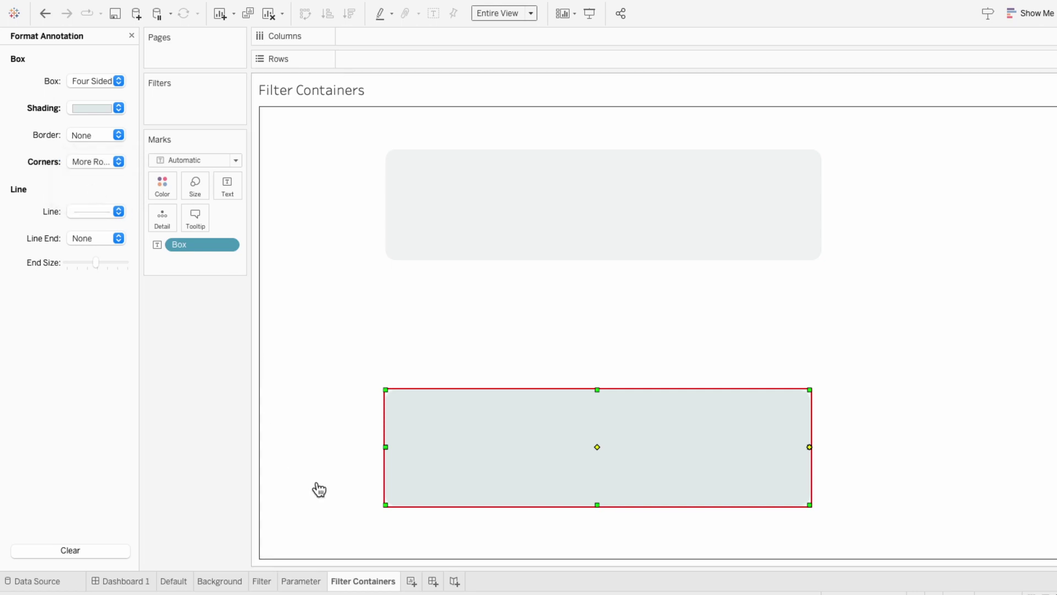
- Place the Filter Containers sheet as a floating object on Dashboard 1
left_click(135, 584)
left_click(132, 37)
left_click_drag(65, 245, 500, 158)
- Hide the sheet's title and layer it behind the filter and parameter controls
right_click(520, 163)
left_click(550, 197)
left_click(95, 38)
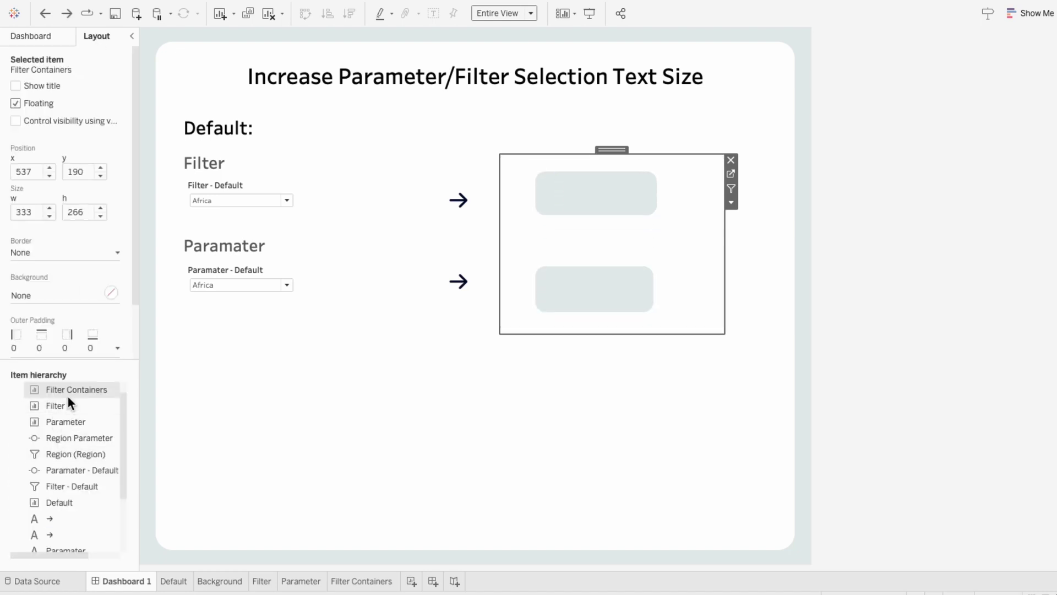
left_click_drag(68, 389, 72, 511)
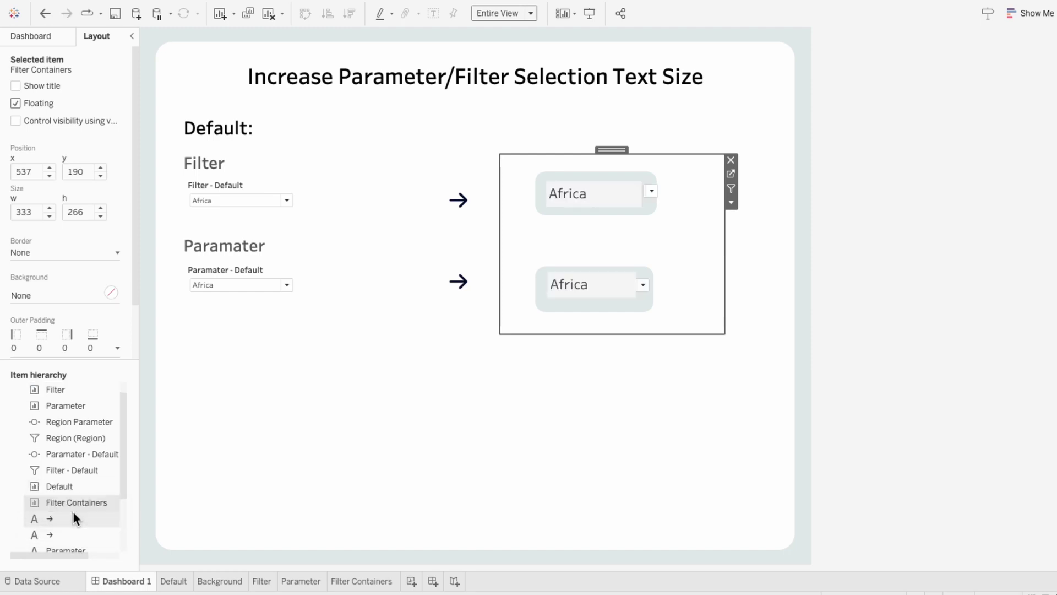
left_click(911, 302)
- Set the Africa filter control's title shading to light blue-grey
right_click(603, 195)
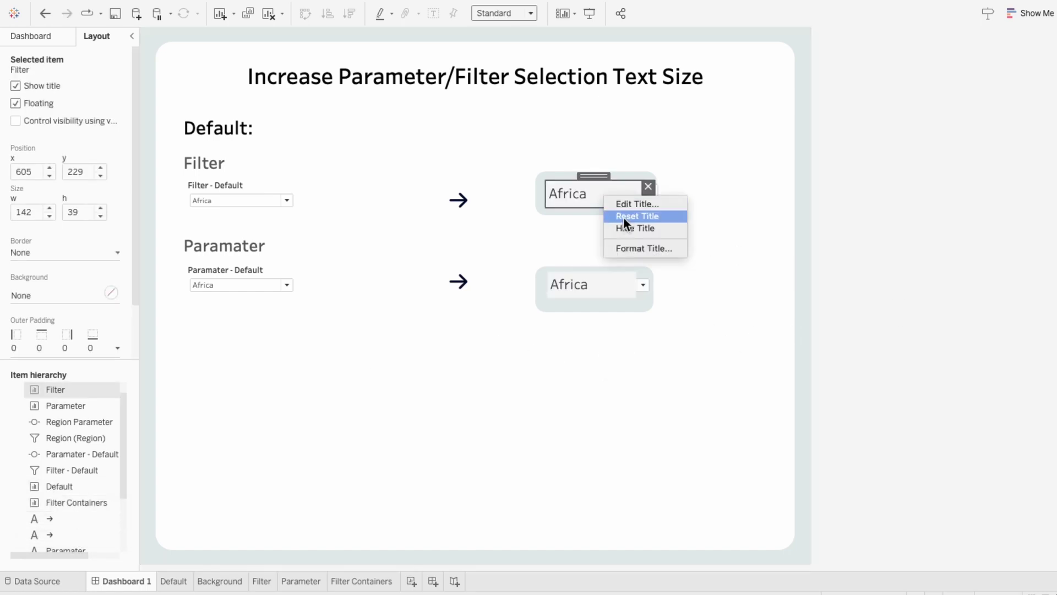
left_click(643, 248)
left_click(94, 81)
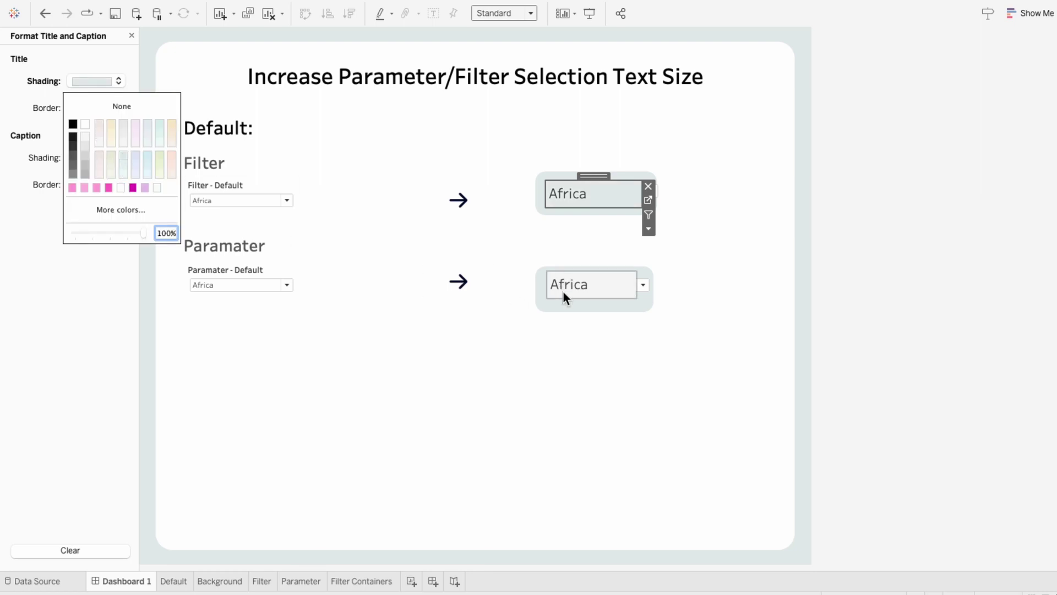
- Set the parameter control's title shading to light blue-grey
right_click(562, 290)
left_click(584, 345)
left_click(92, 81)
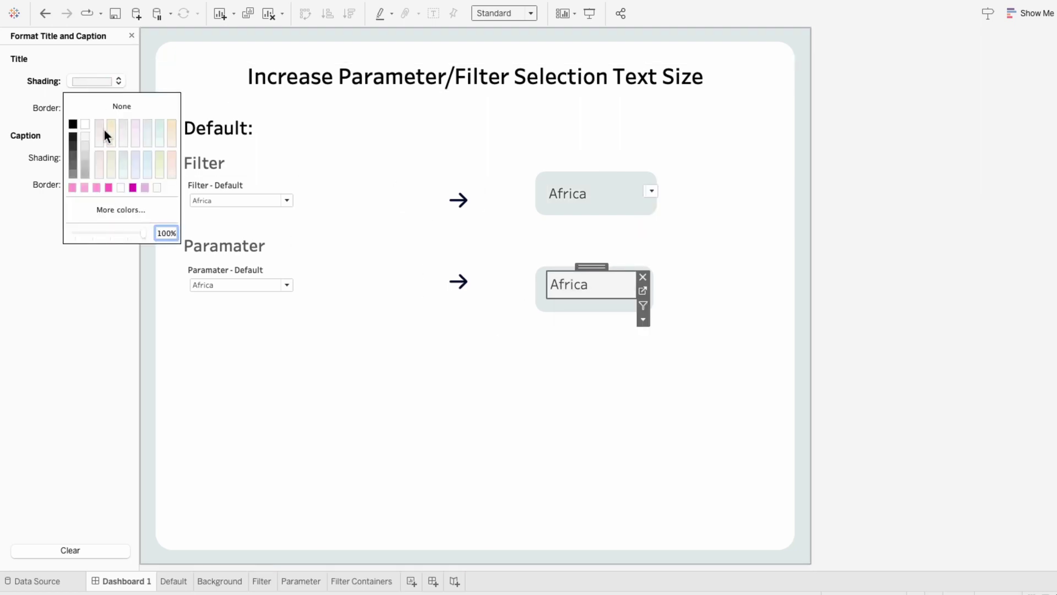
left_click(122, 155)
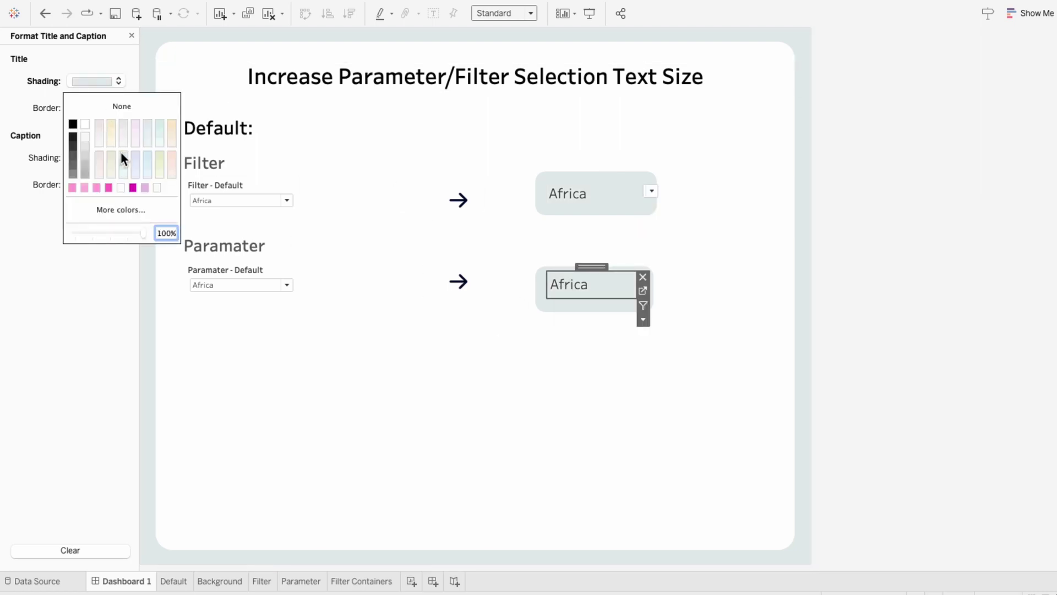
left_click(599, 266)
right_click(584, 286)
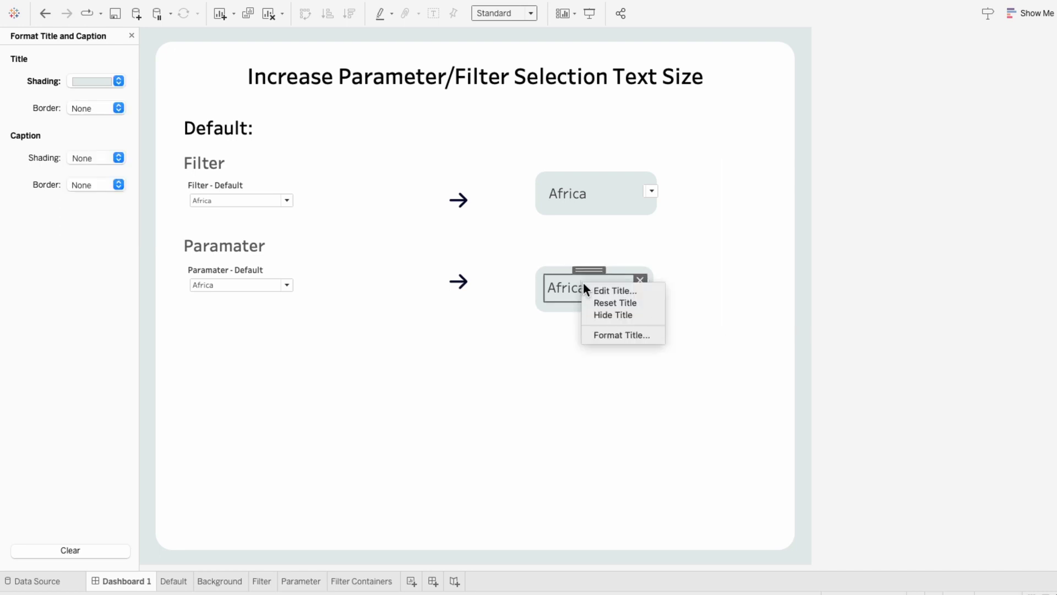